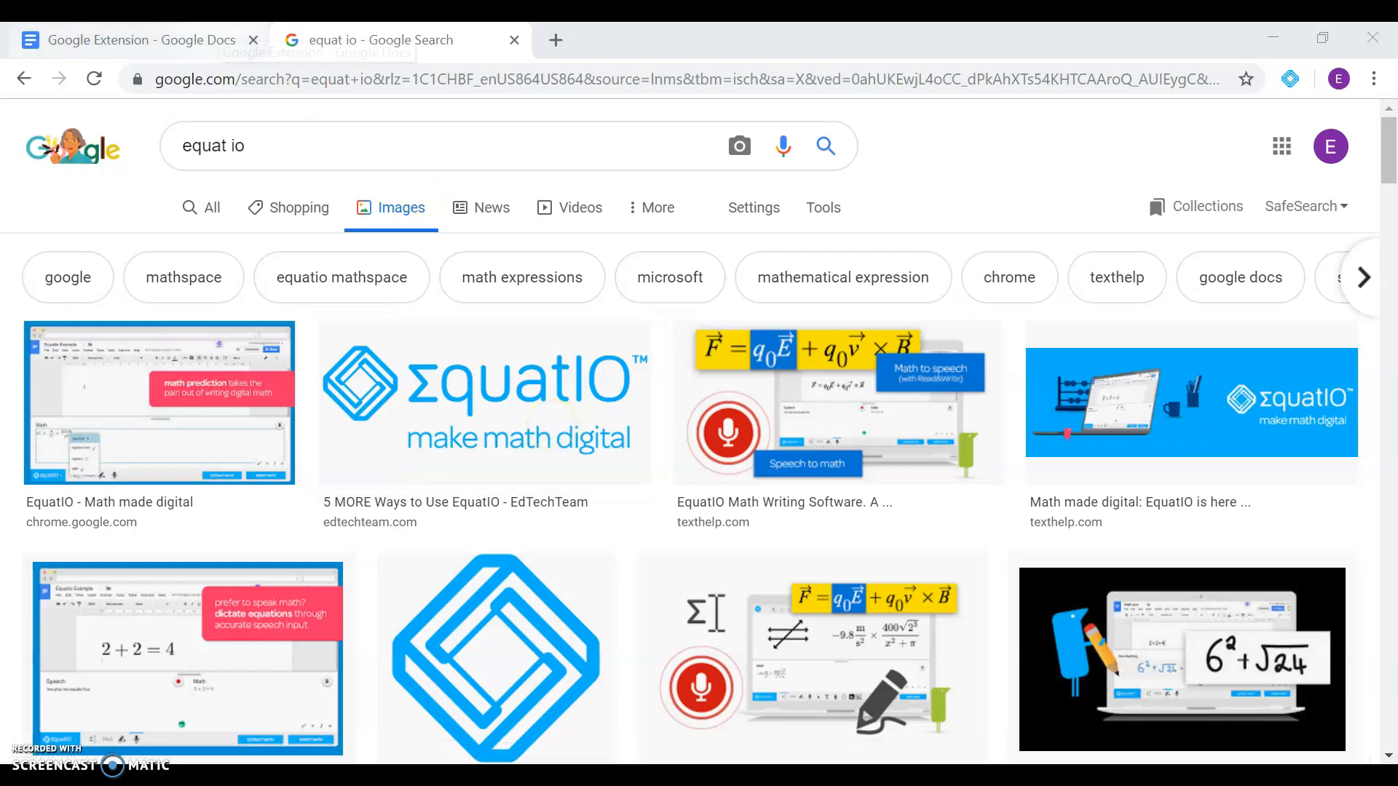
- Switch to the Google Extension document and open the EquatIO equation editor
{"action": "left_click", "coordinate": [182, 40]}
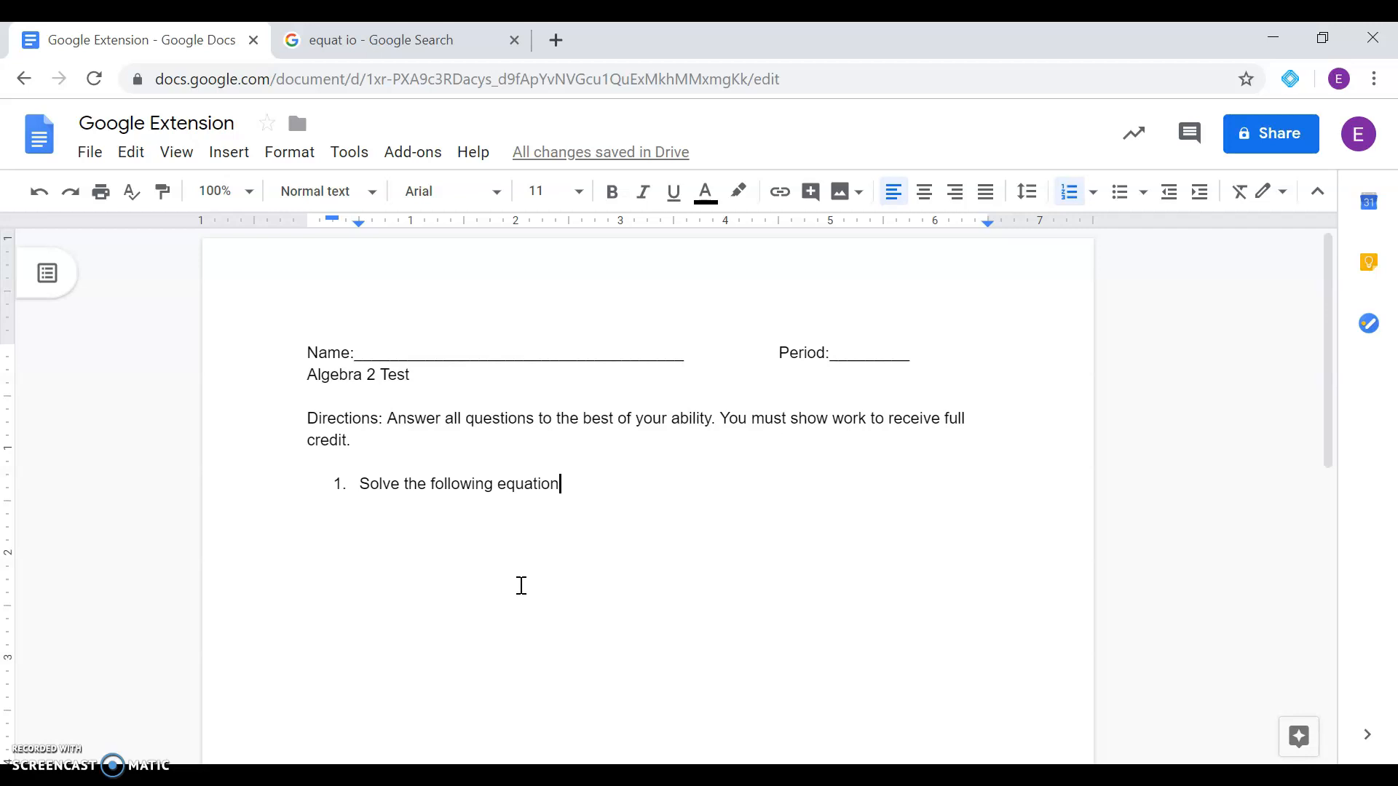
{"action": "left_click", "coordinate": [1290, 73]}
{"action": "left_click", "coordinate": [1294, 80]}
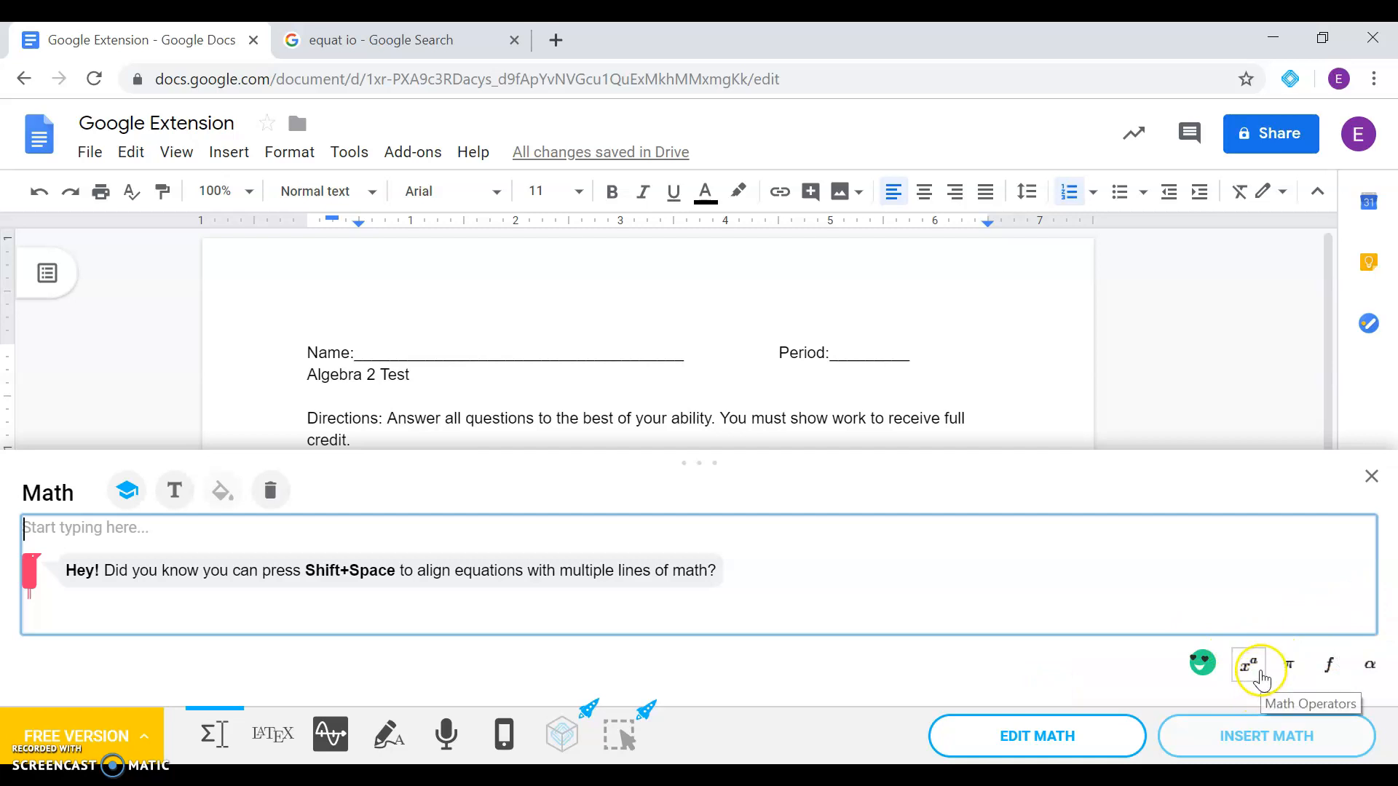
- Enter the expression x² + 5x − 24 in the equation editor, using the superscript operator for the squared term
{"action": "left_click", "coordinate": [1257, 676]}
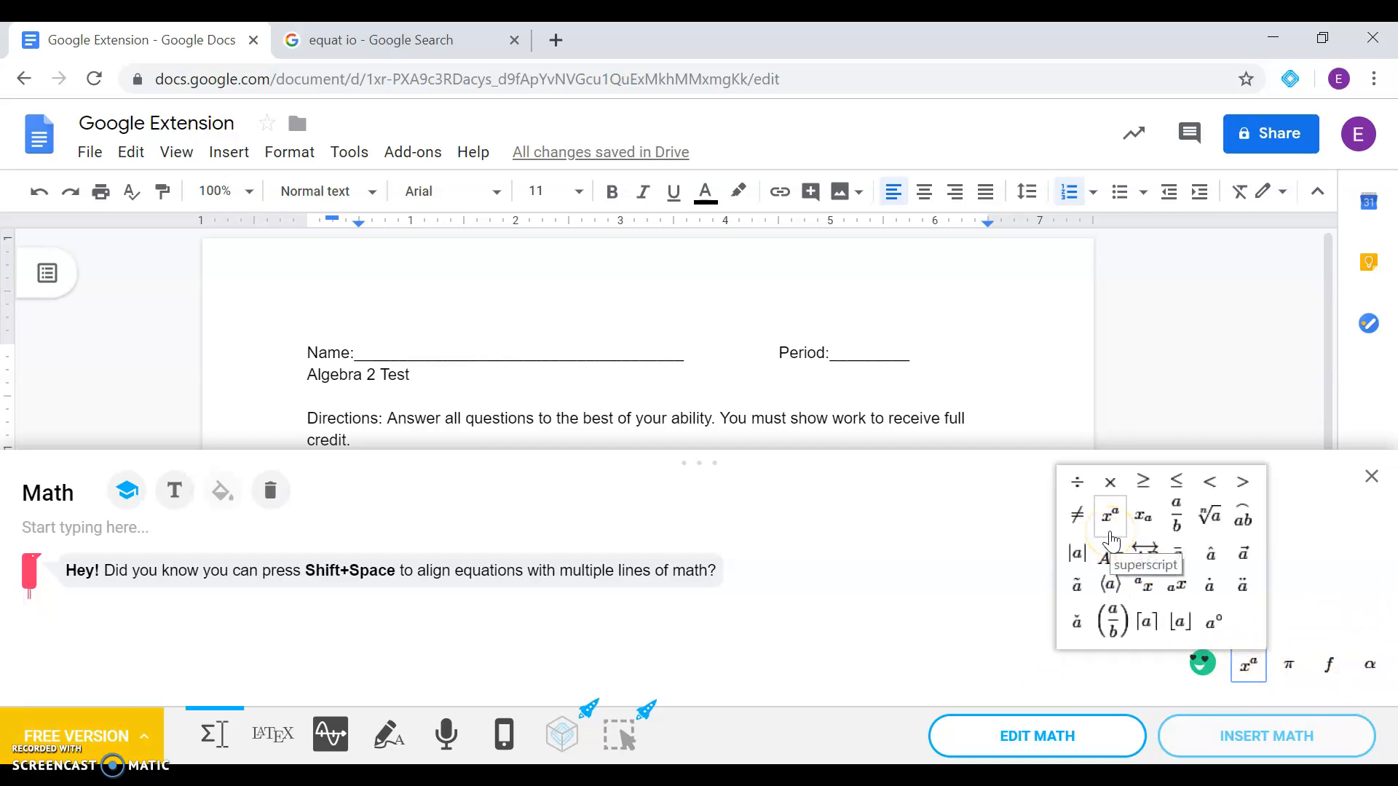
{"action": "left_click", "coordinate": [1112, 540]}
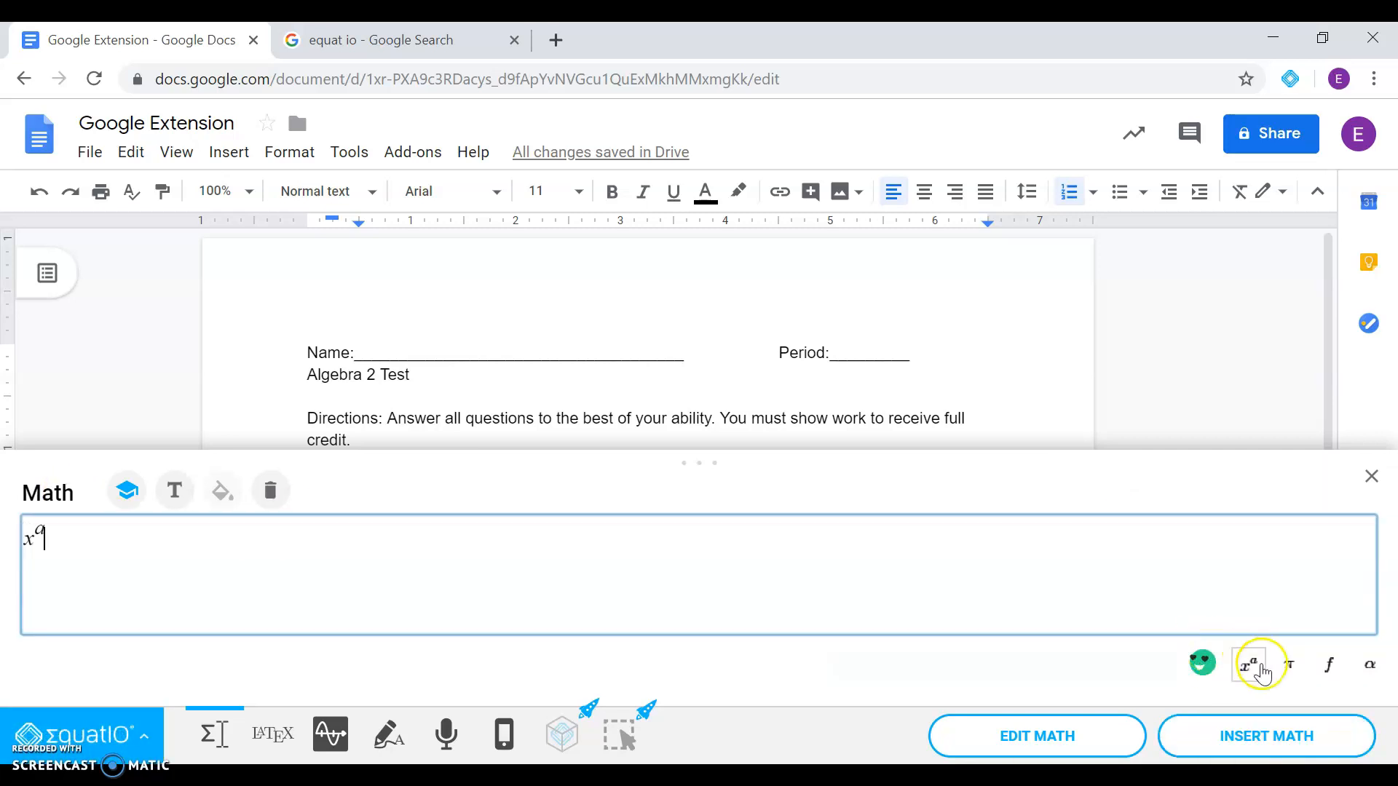
{"action": "left_click", "coordinate": [1250, 666]}
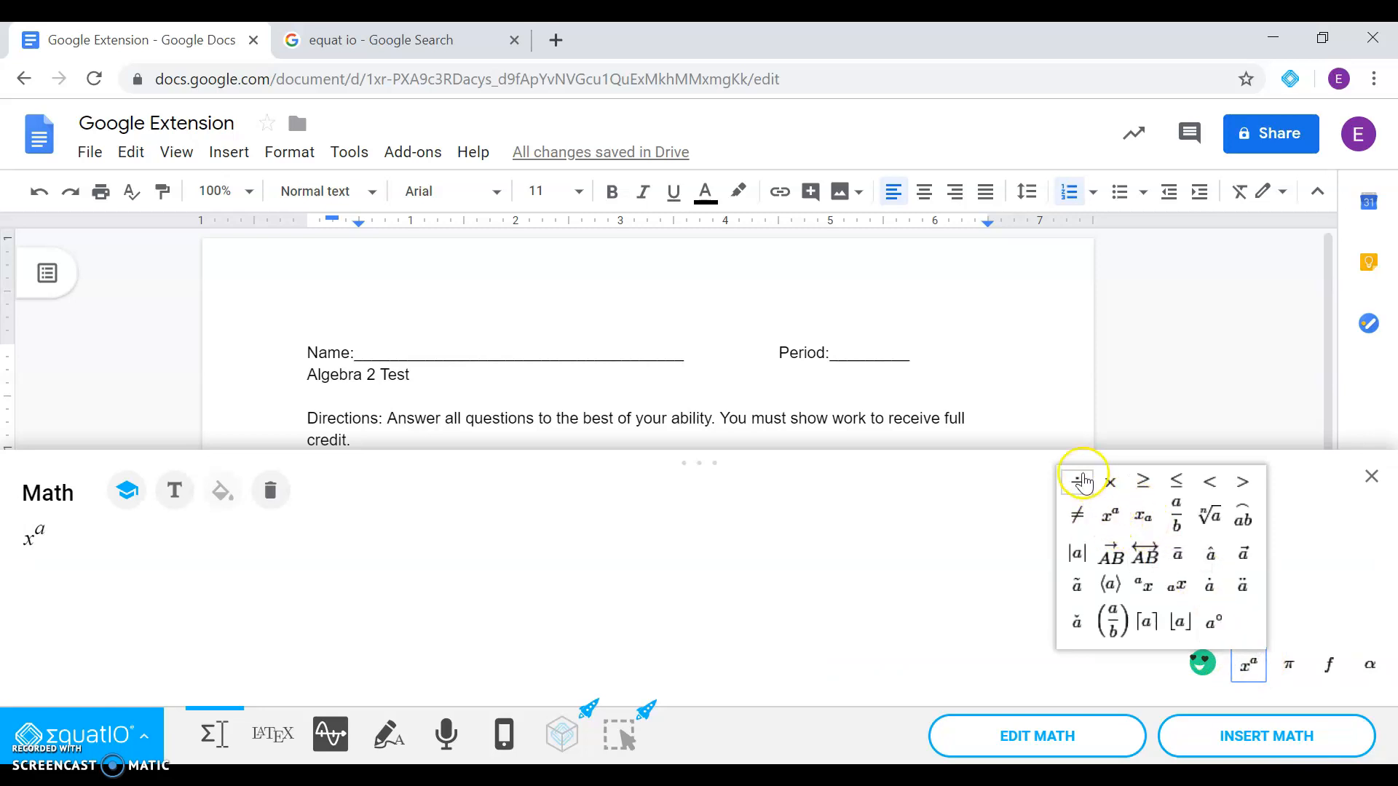
{"action": "left_click", "coordinate": [53, 538]}
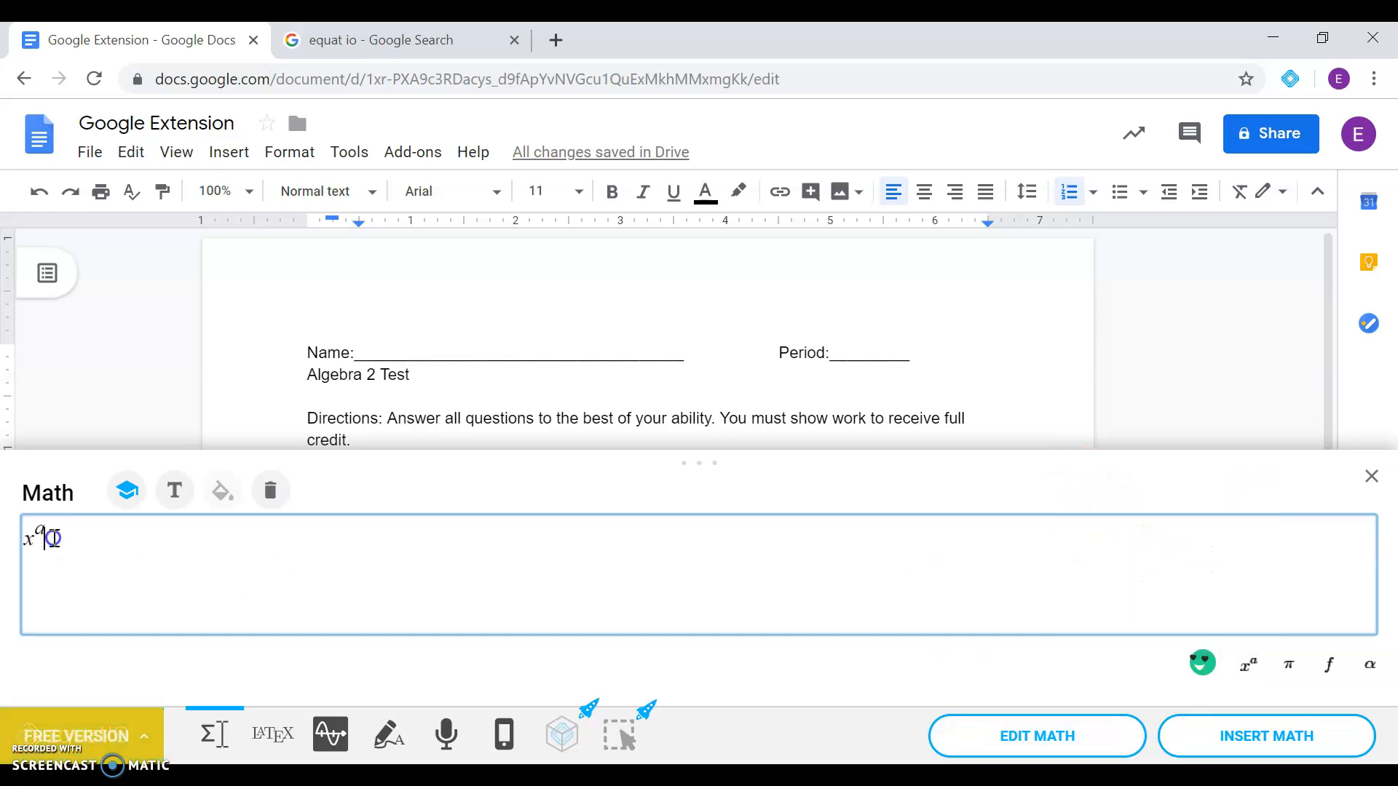
{"action": "left_click", "coordinate": [43, 530]}
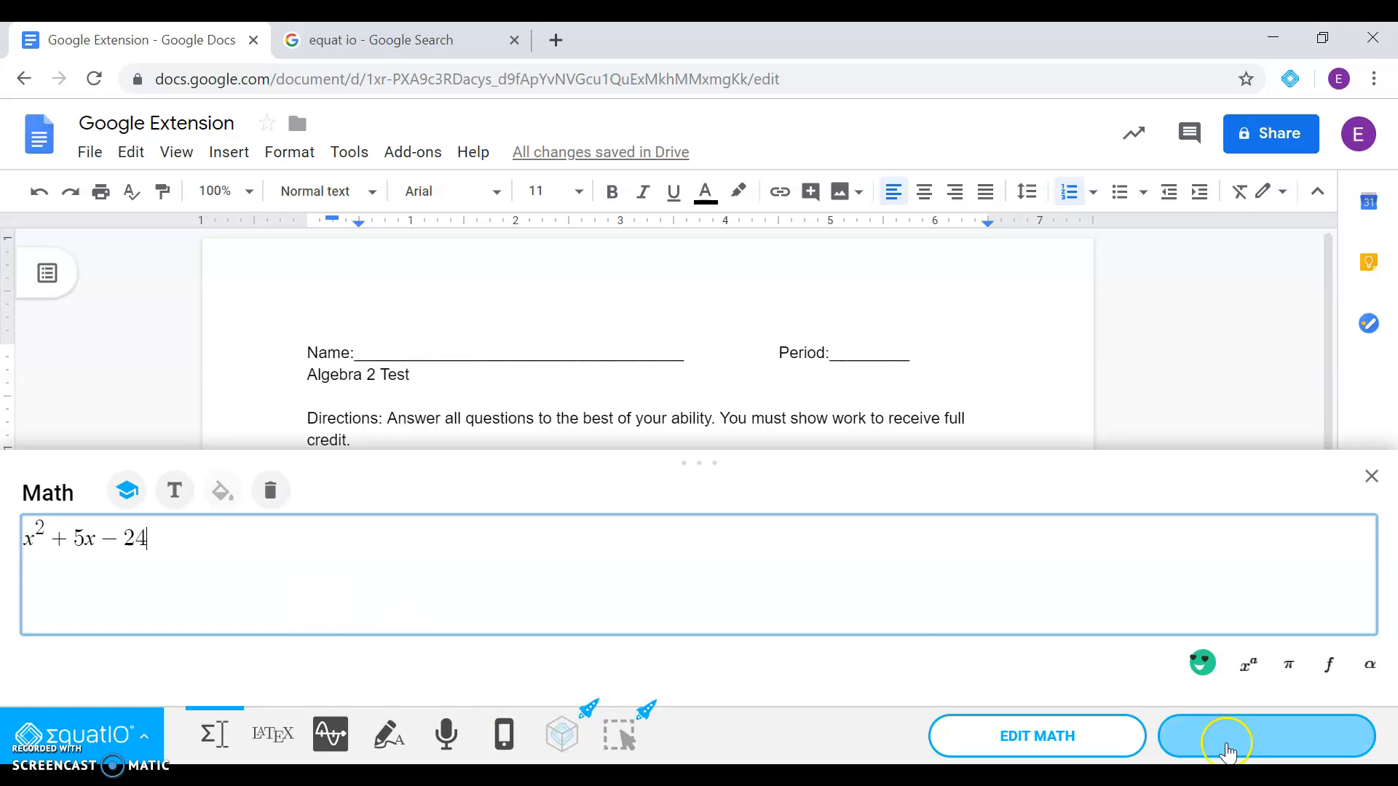
- Look over the formula and Greek letter symbols, insert x² + 5x − 24 after the question 1 text and close the equation editor
{"action": "left_click", "coordinate": [1340, 678]}
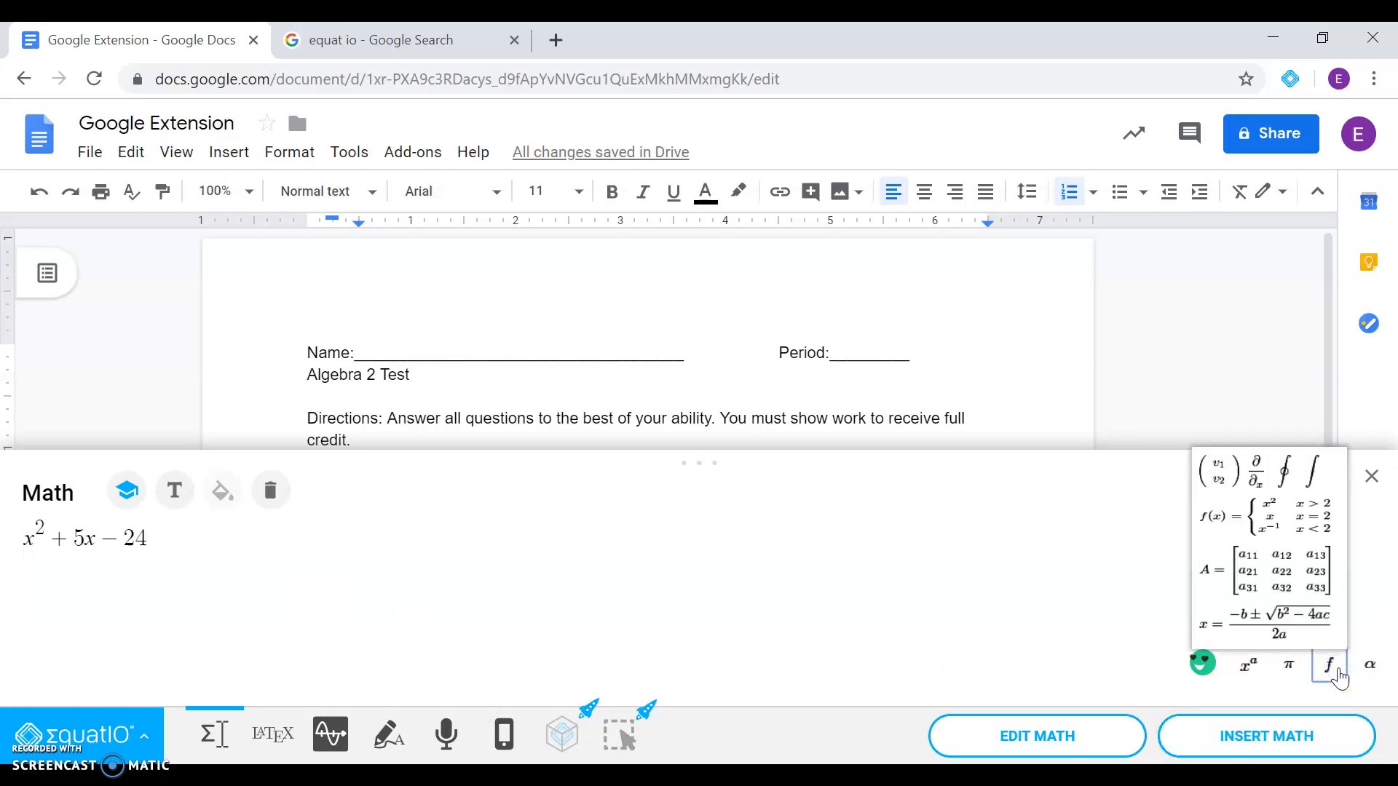
{"action": "left_click", "coordinate": [1378, 684]}
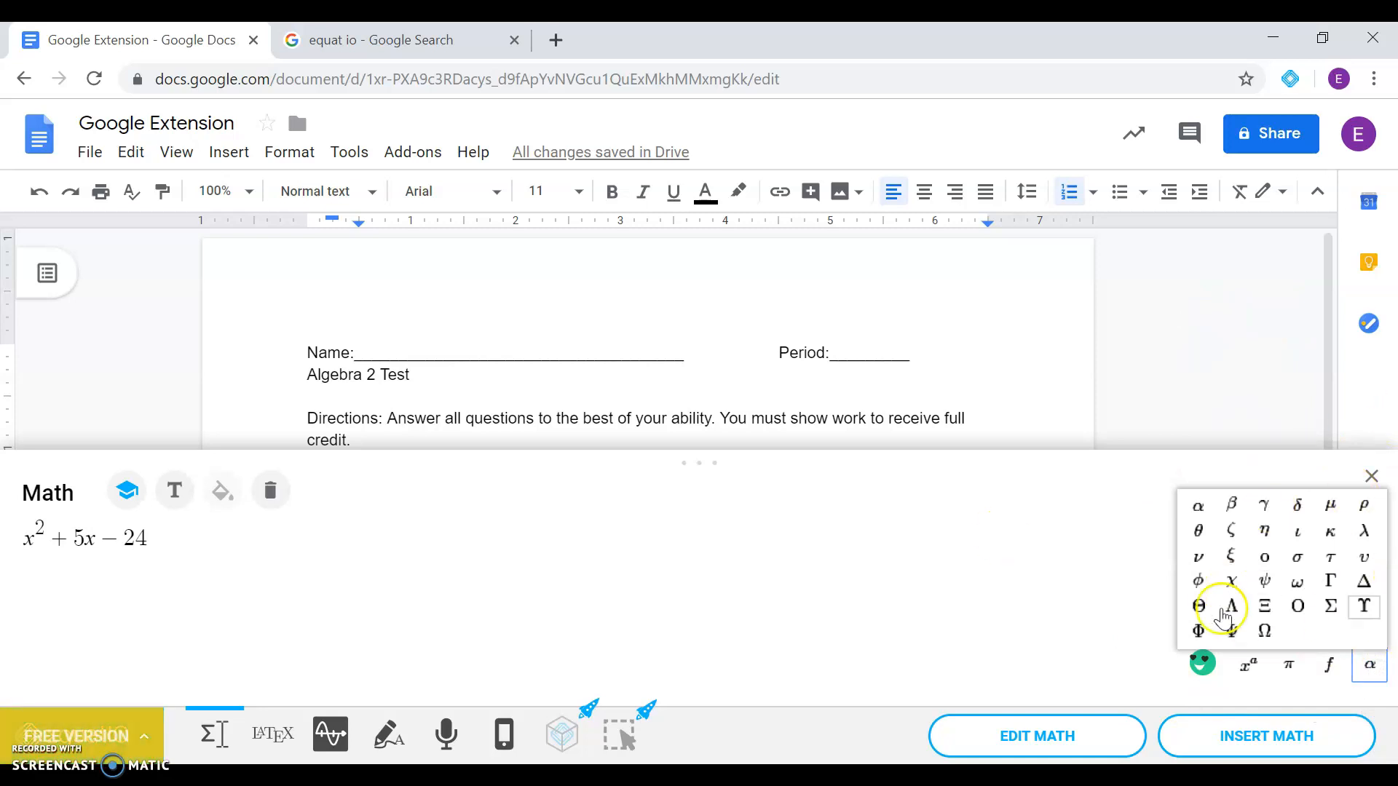
{"action": "left_click", "coordinate": [357, 597]}
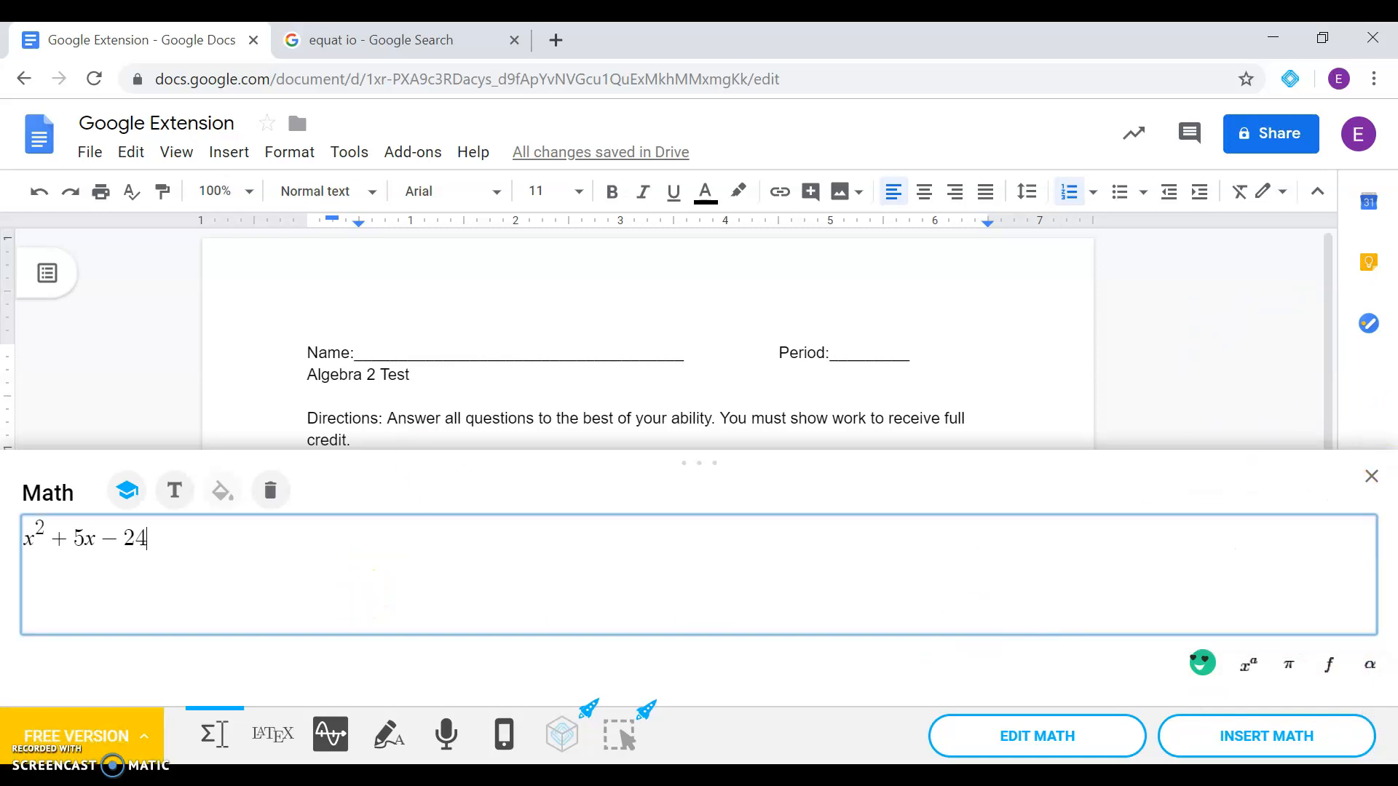
{"action": "left_click", "coordinate": [1268, 750]}
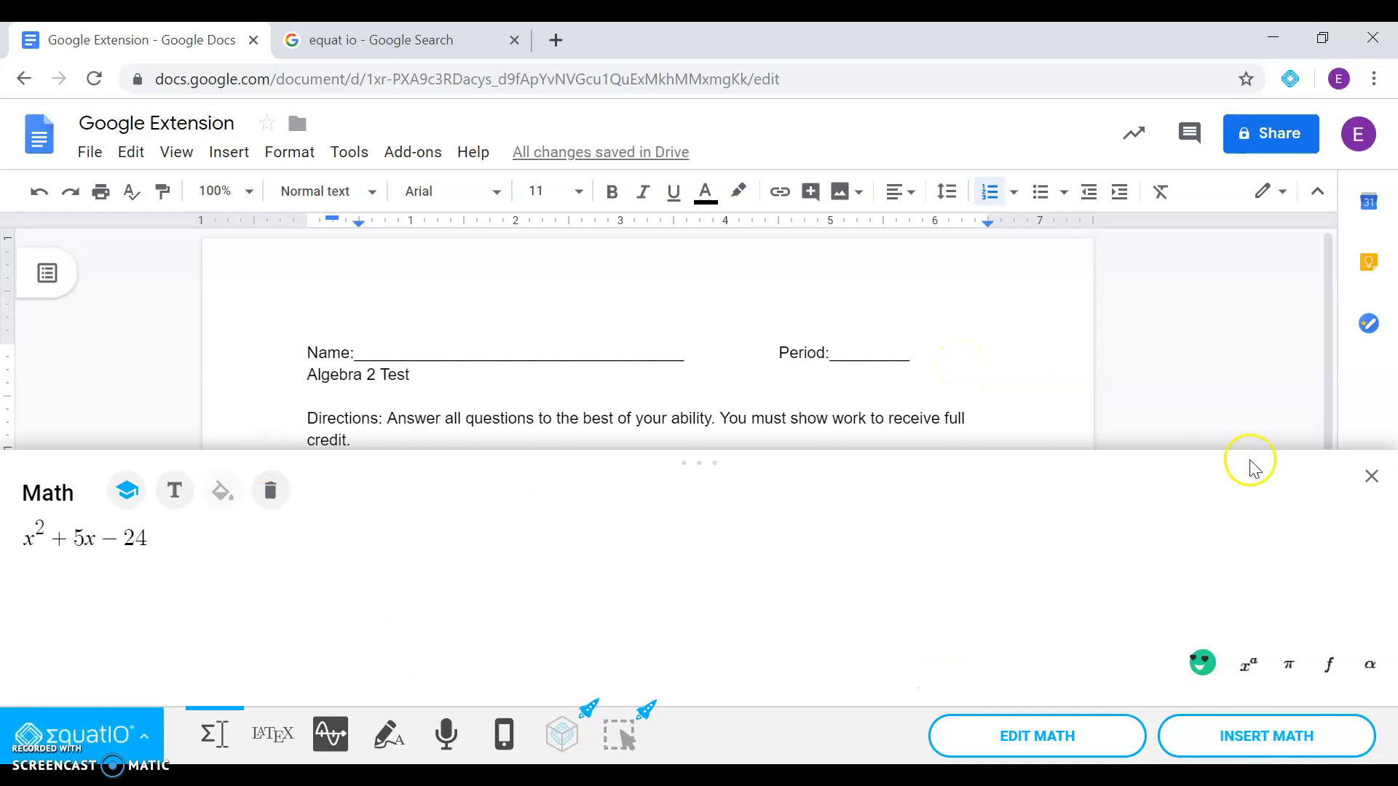
{"action": "left_click", "coordinate": [1374, 478]}
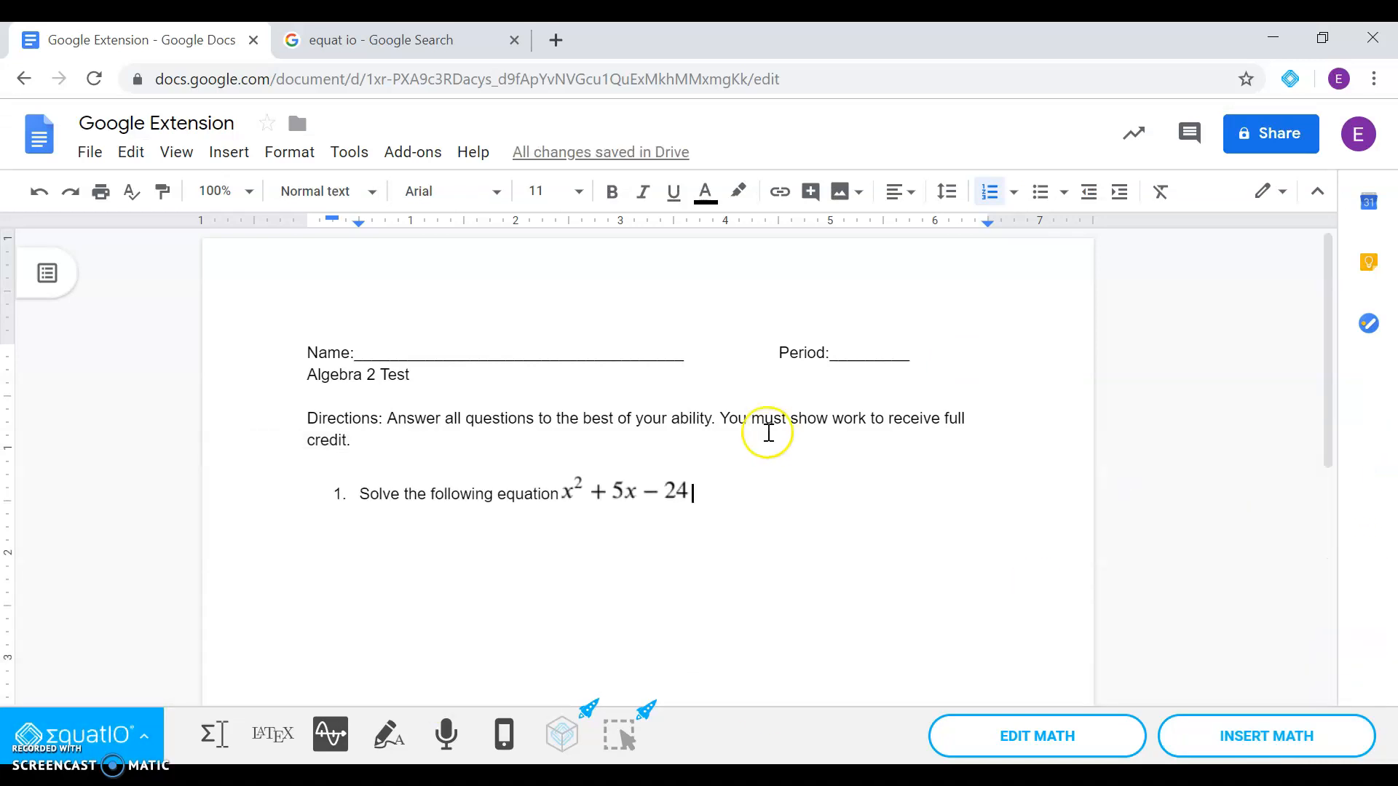
- Set the equation image to wrap text, move it below the question 1 text and enlarge it
{"action": "left_click", "coordinate": [629, 502]}
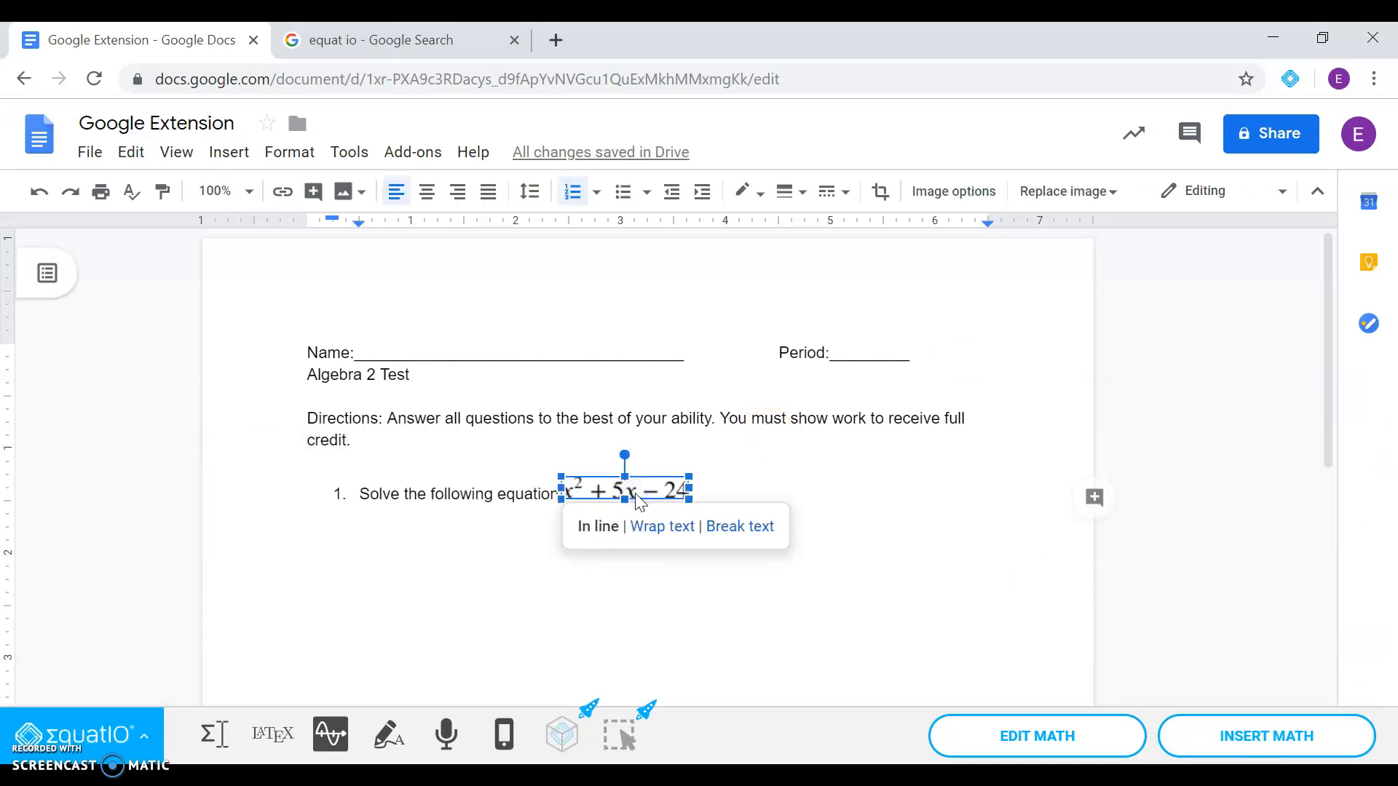
{"action": "left_click", "coordinate": [659, 527]}
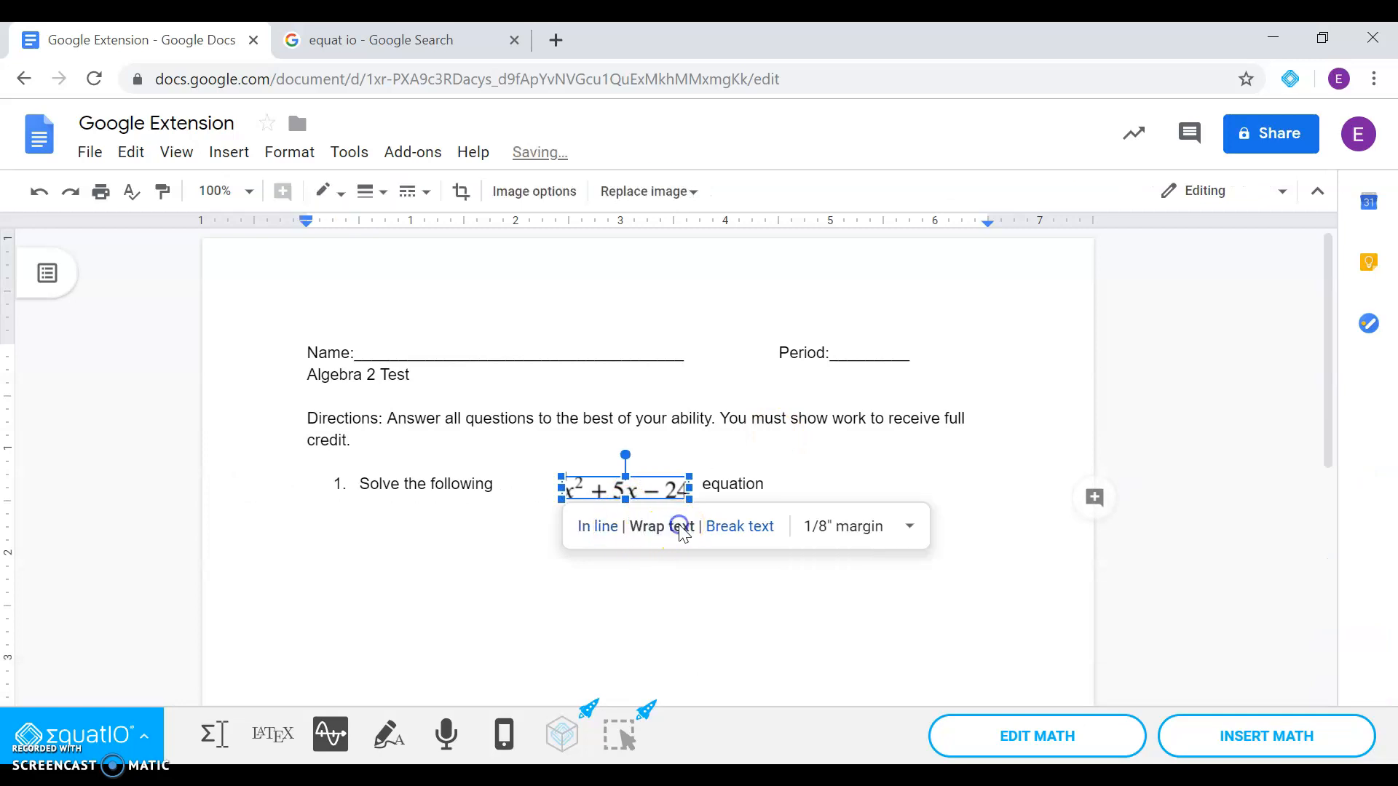
{"action": "left_click_drag", "start_coordinate": [626, 490], "coordinate": [473, 523]}
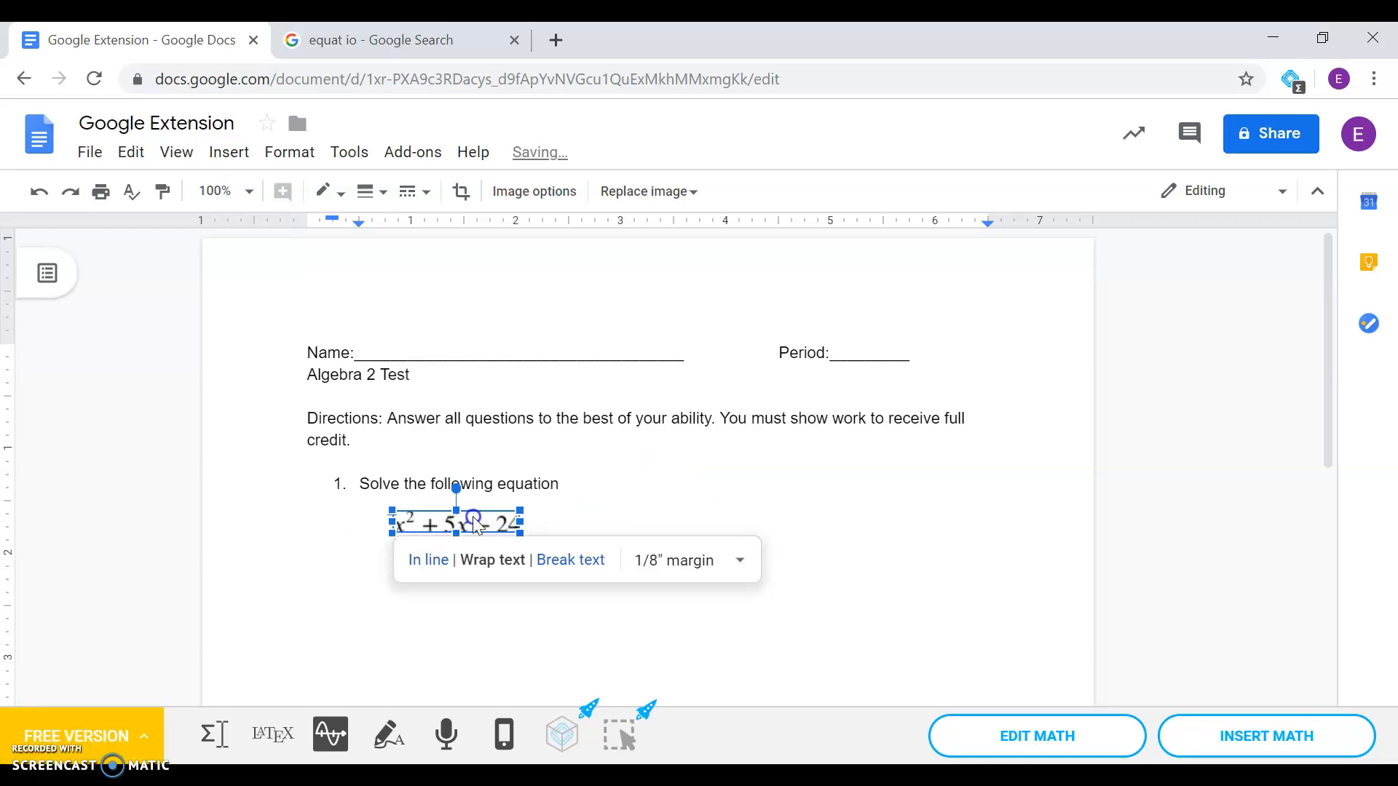
{"action": "left_click_drag", "start_coordinate": [521, 536], "coordinate": [575, 536]}
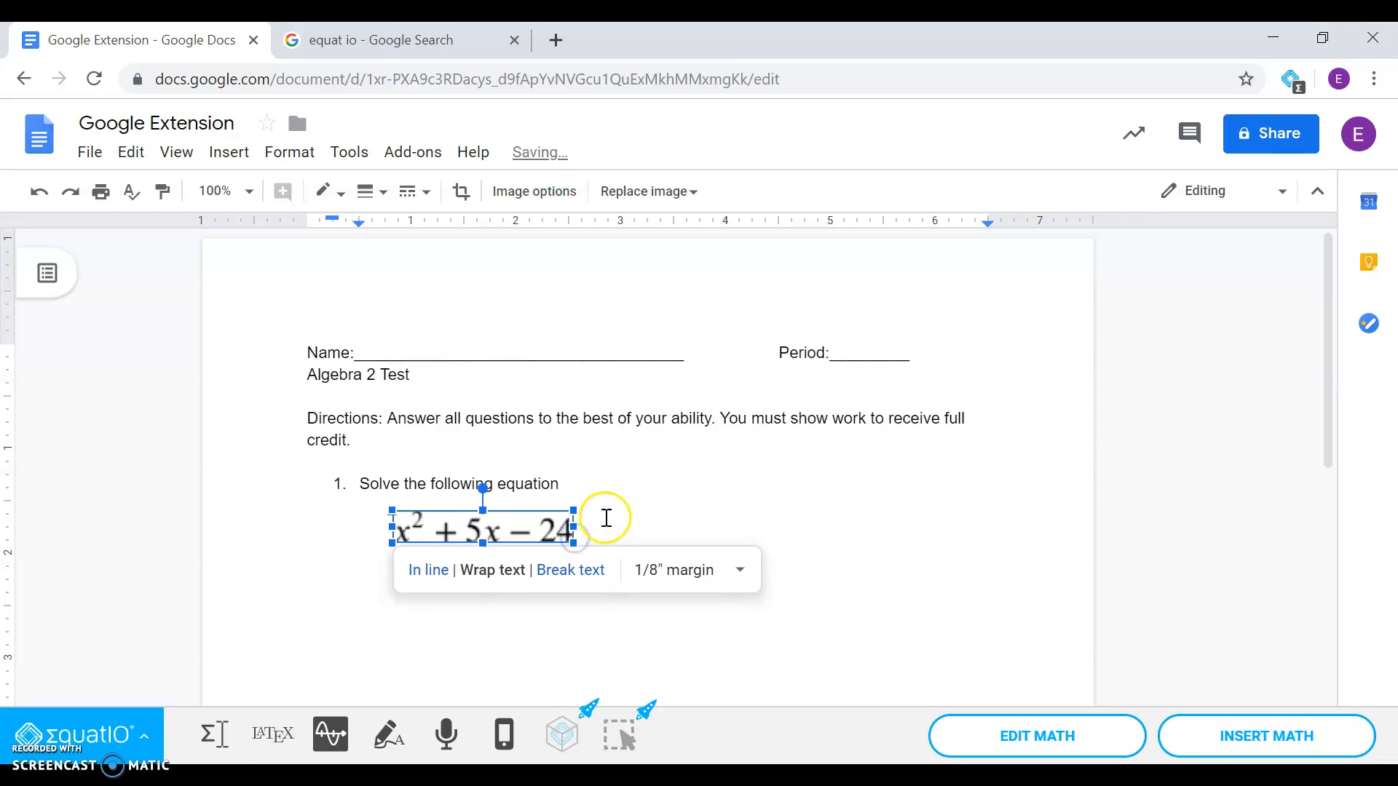
{"action": "left_click", "coordinate": [610, 513]}
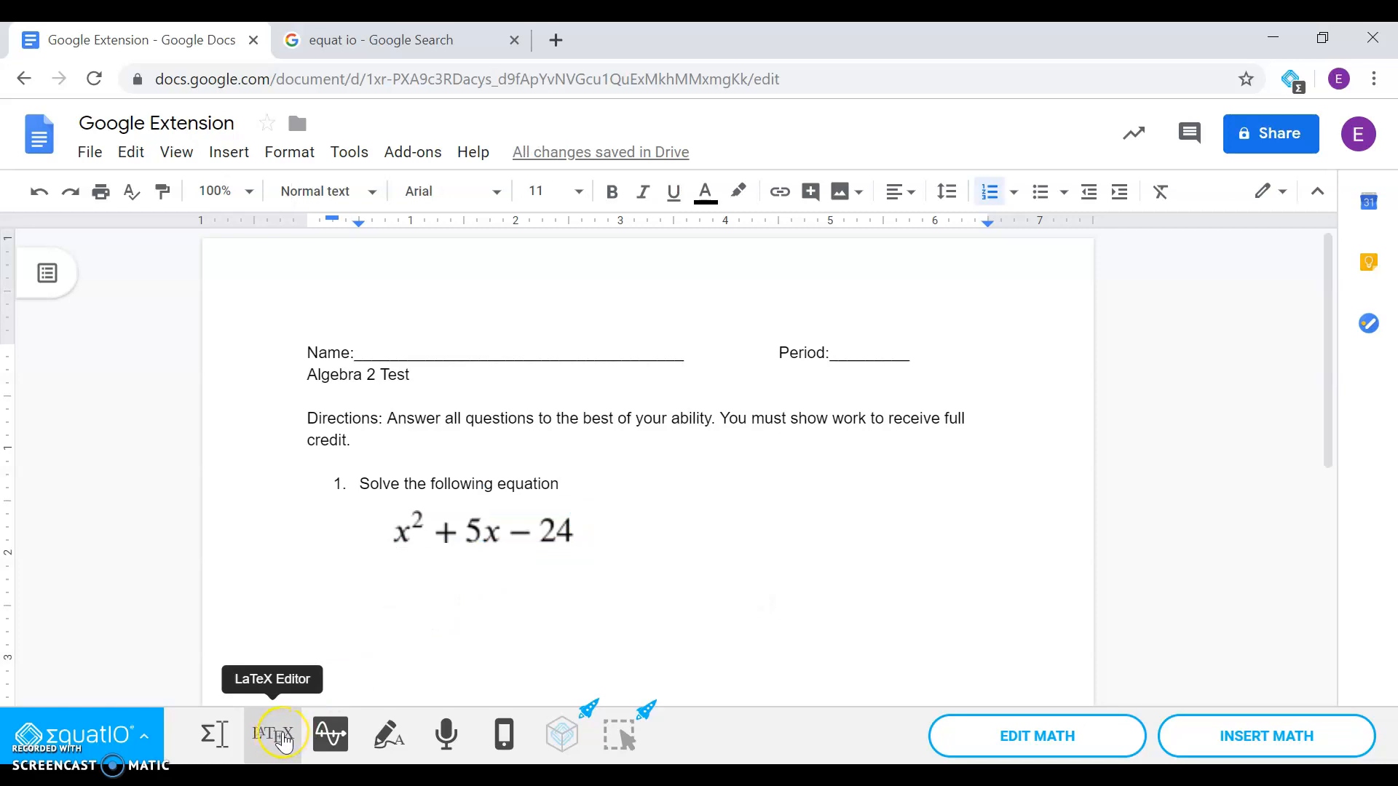
- Replace the expression in the LaTeX editor with x^{2}+5x-24
{"action": "left_click", "coordinate": [284, 739]}
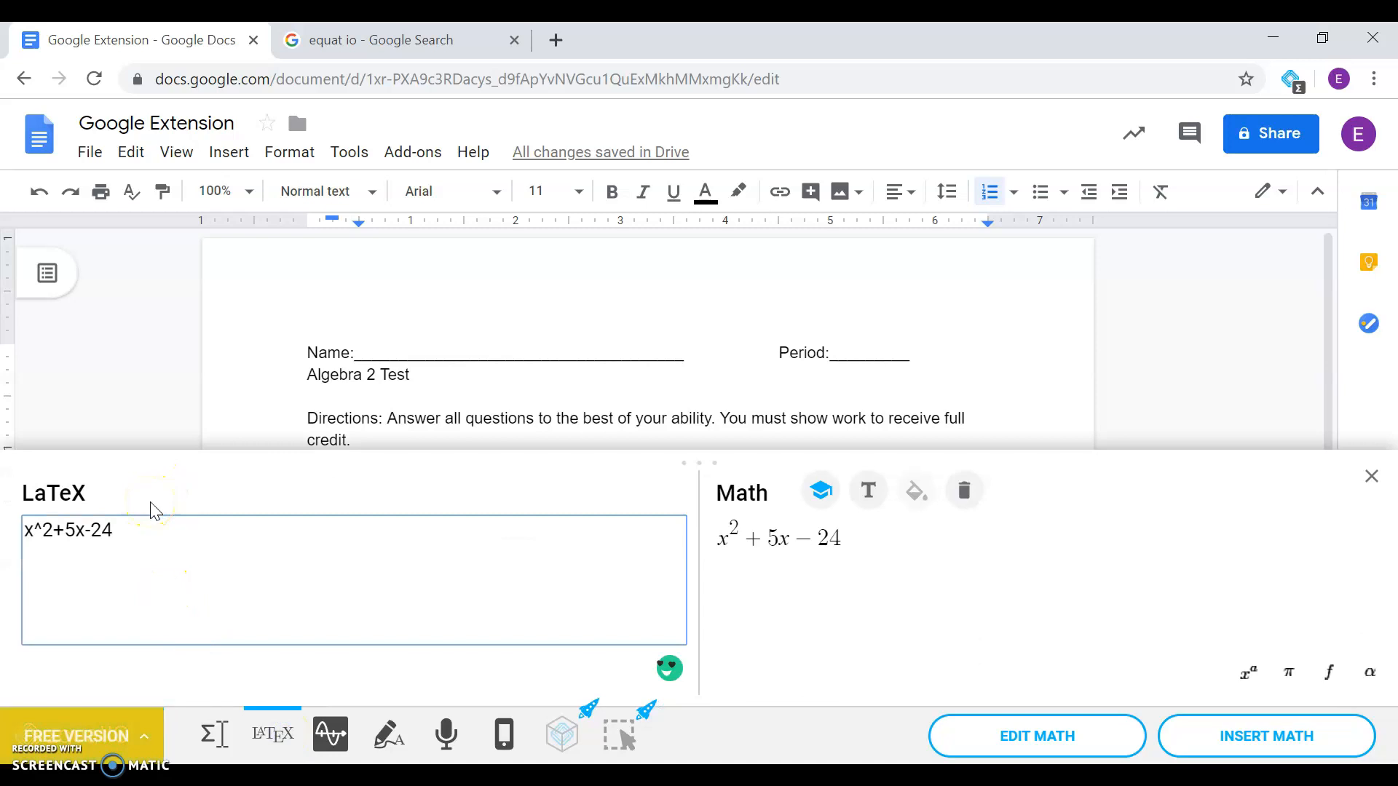
{"action": "triple_click", "coordinate": [112, 527]}
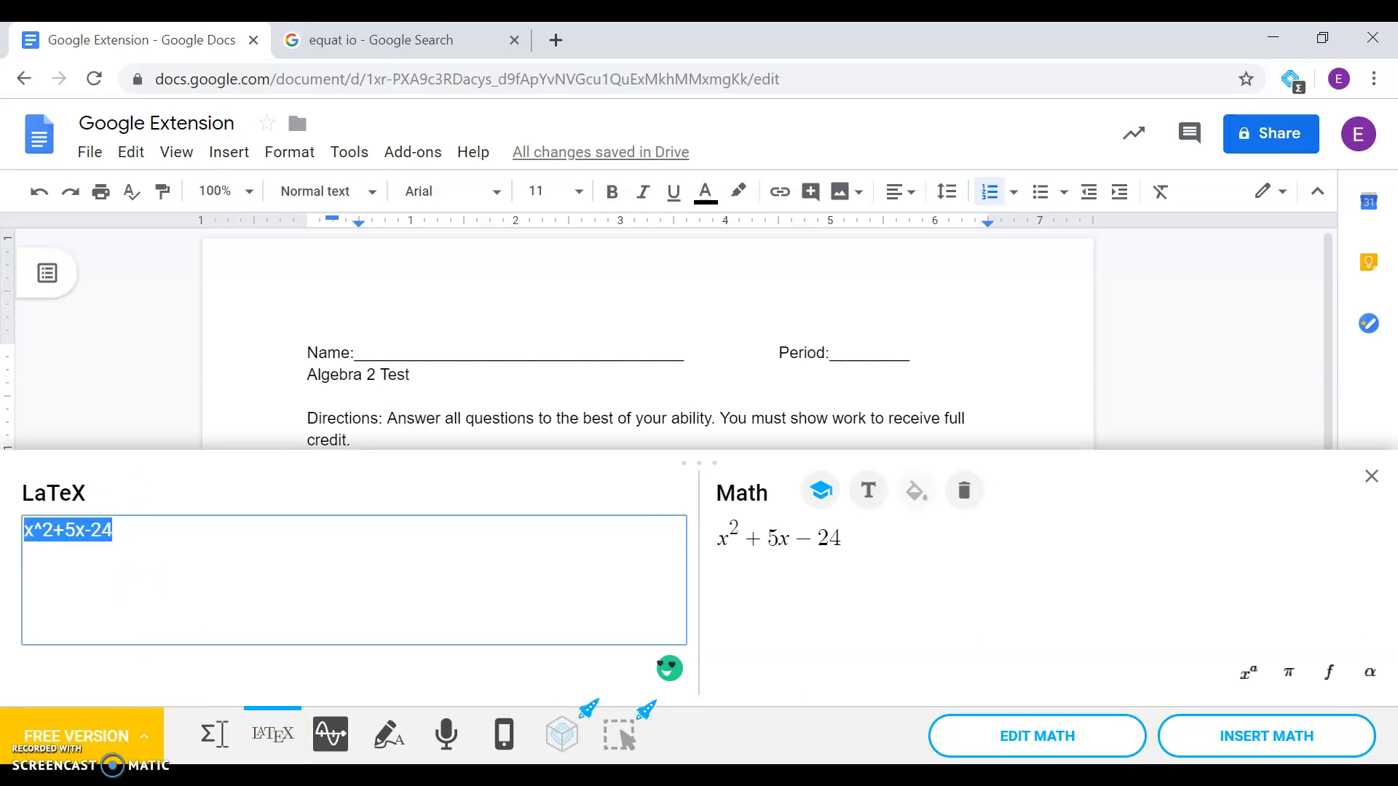
{"action": "key", "text": "BackSpace"}
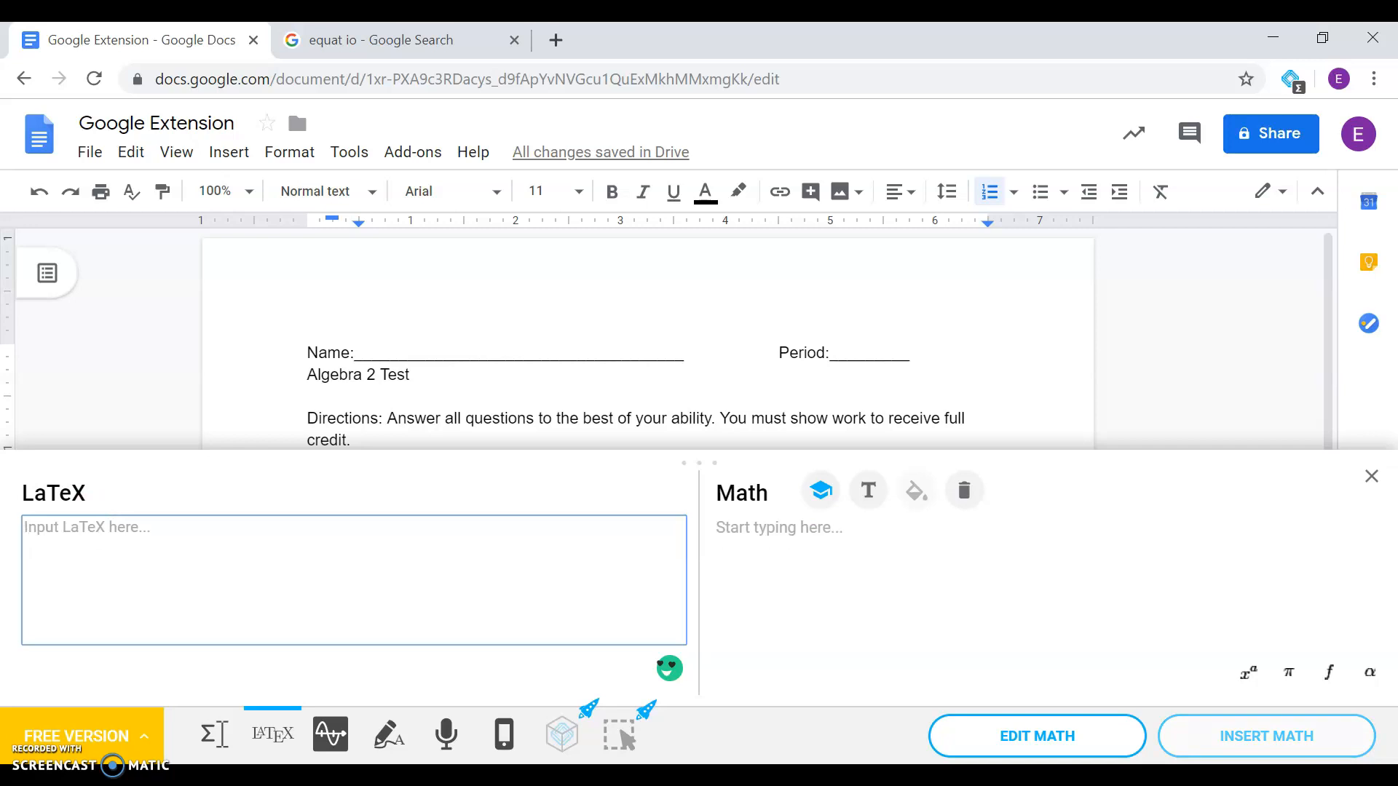
{"action": "type", "text": "x"}
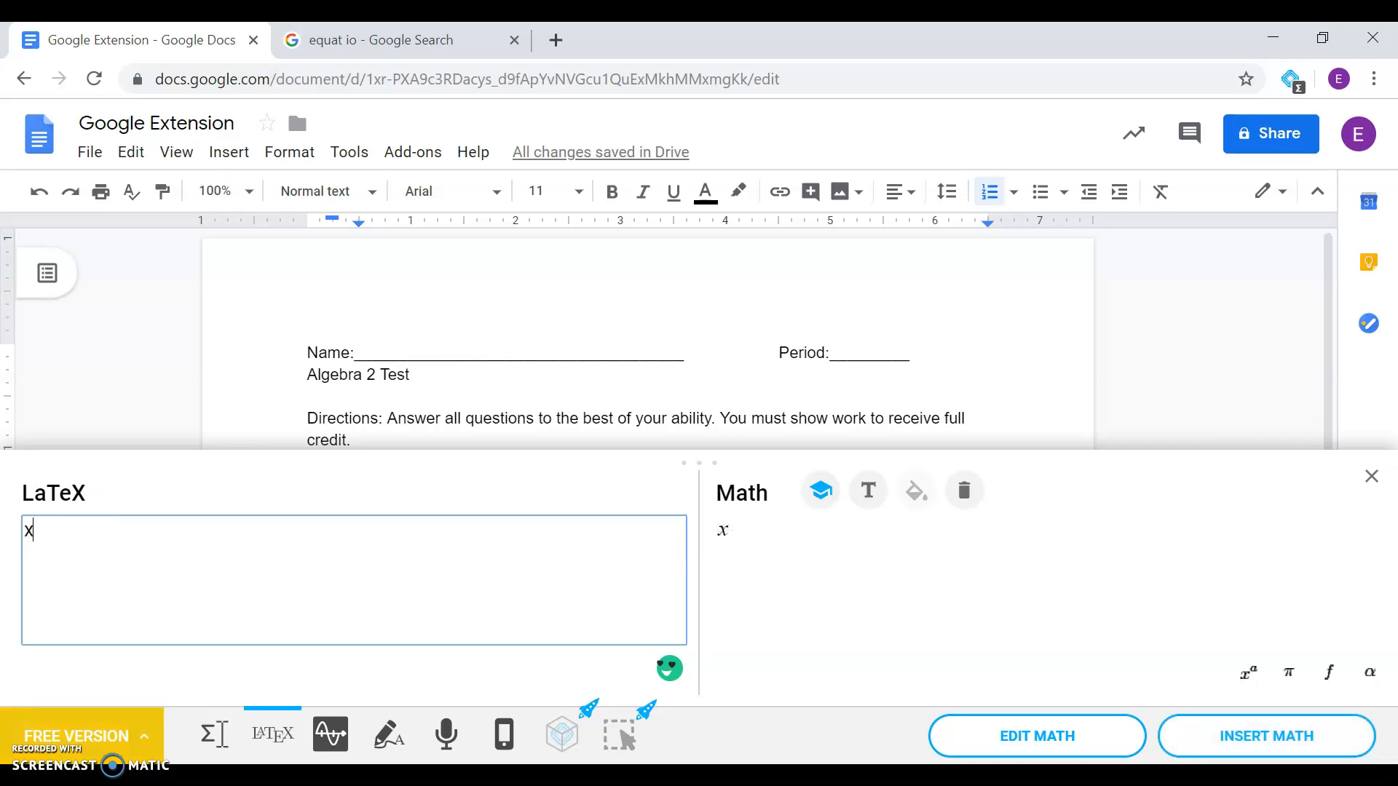
{"action": "type", "text": "6^{2}+5x"}
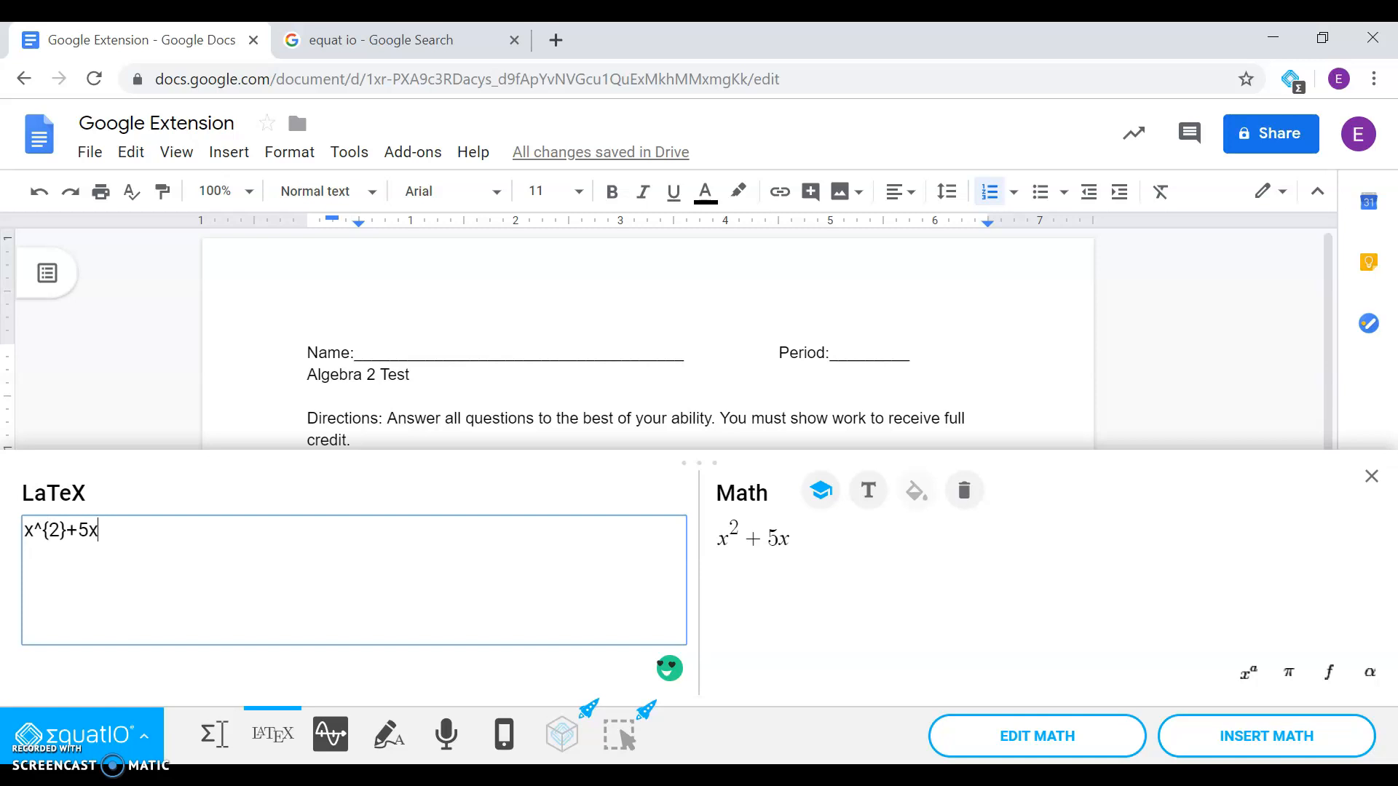
{"action": "type", "text": "-24"}
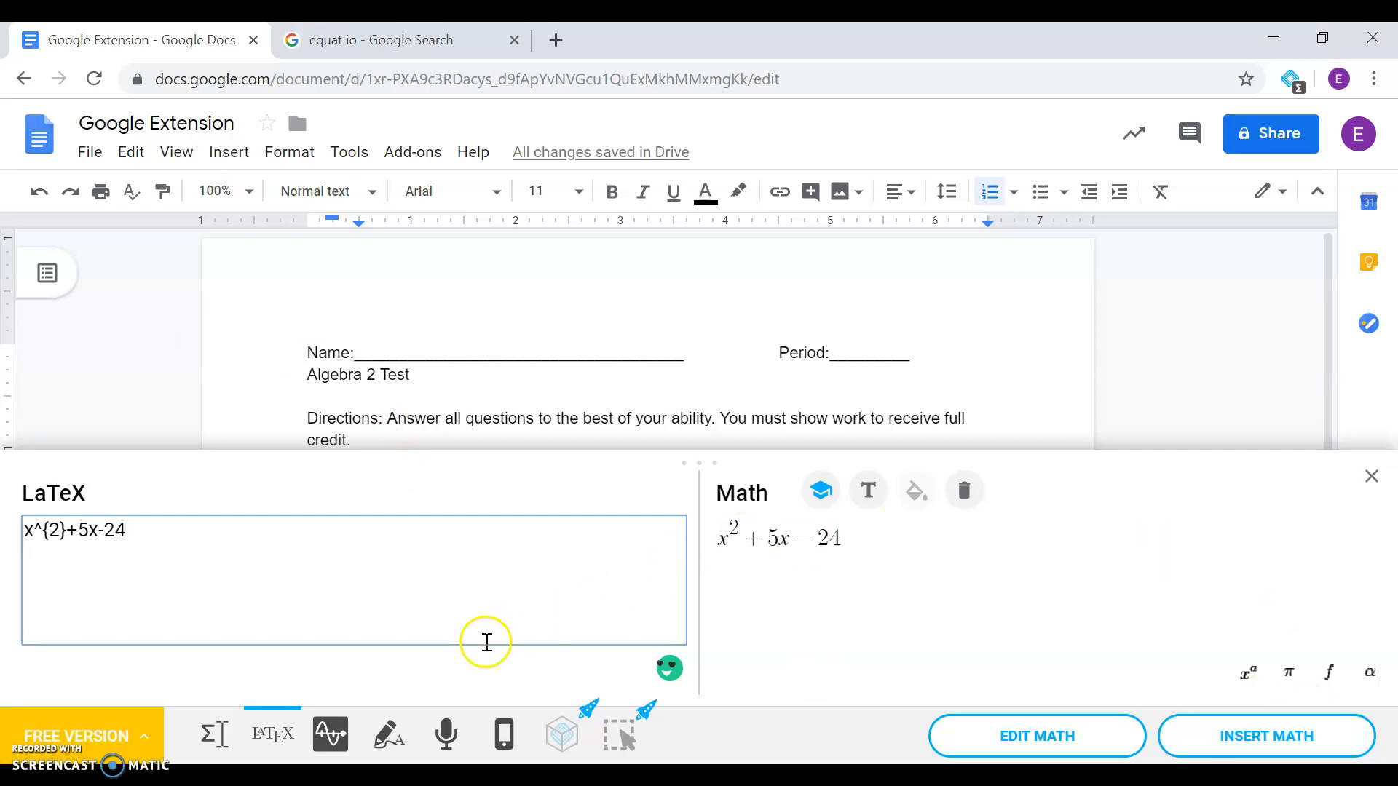
- Plot x² in the graph editor and insert the graph into the document
{"action": "left_click", "coordinate": [331, 734]}
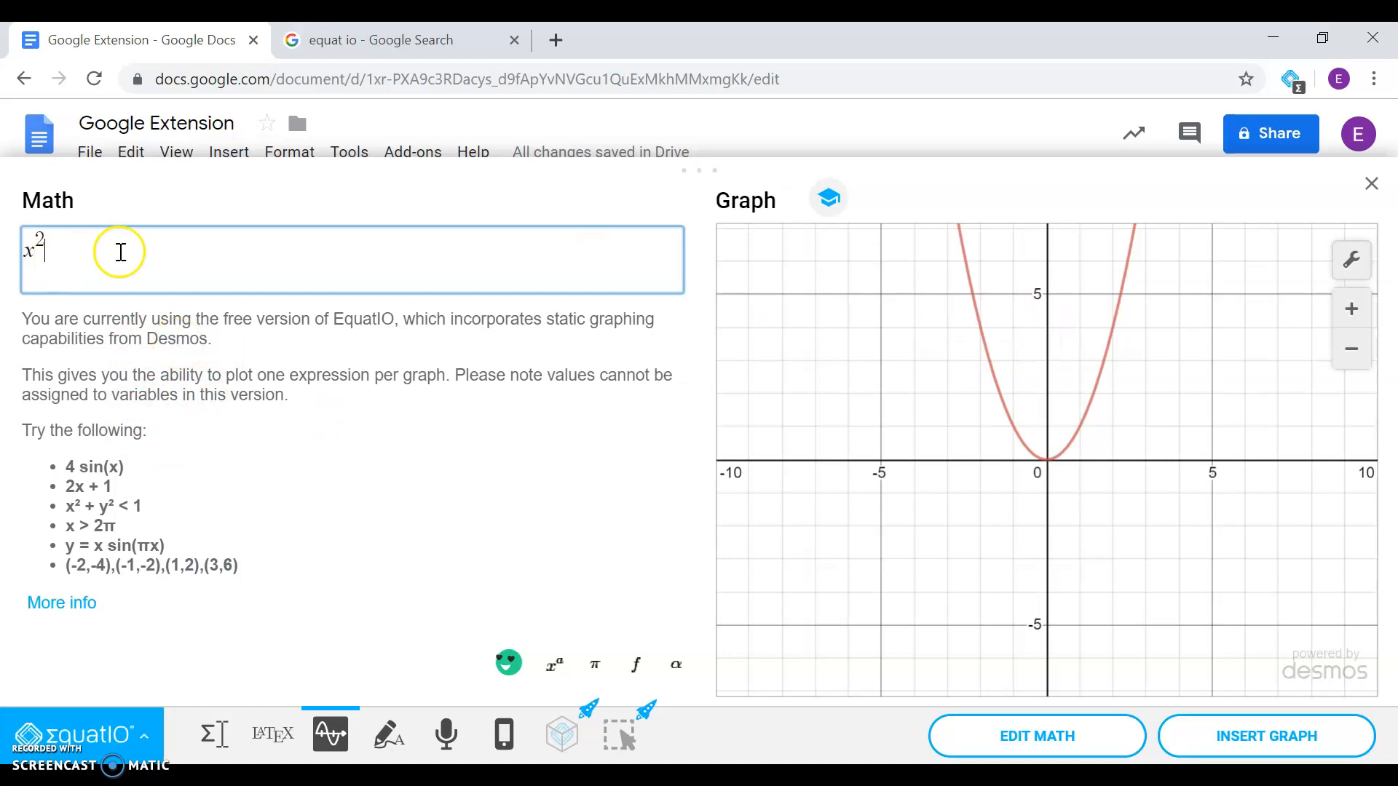
{"action": "left_click", "coordinate": [120, 252]}
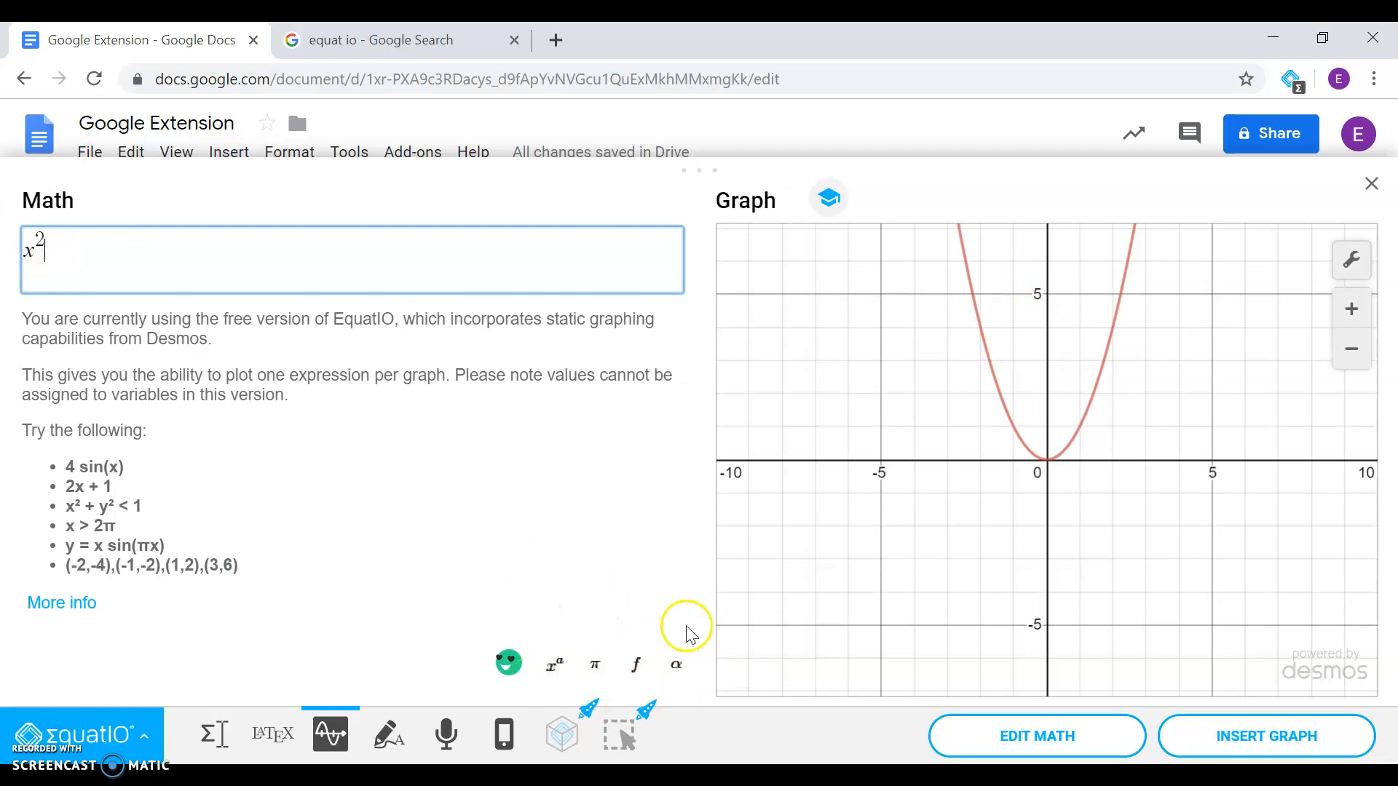
{"action": "left_click", "coordinate": [1179, 741]}
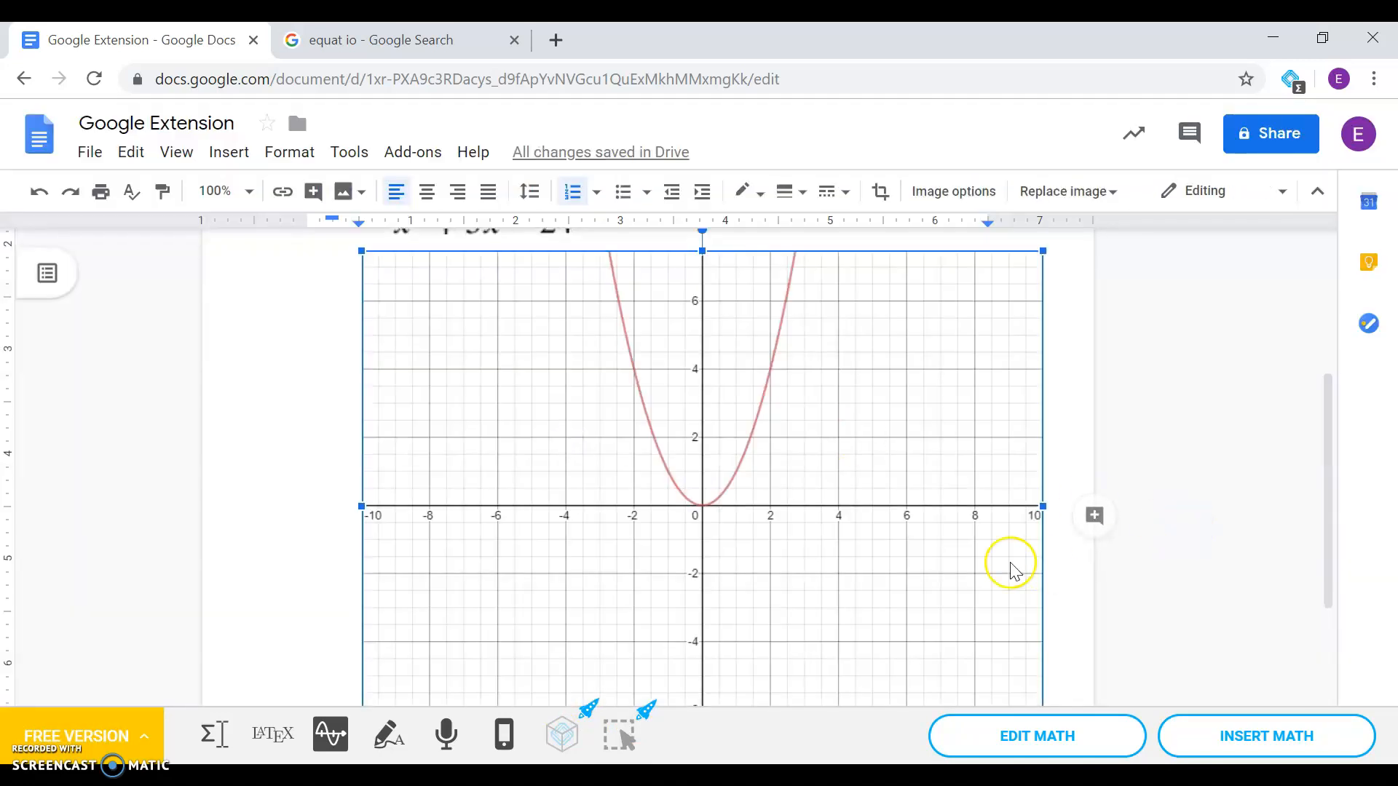
- Crop the inserted graph's lower part to just below −2 and shrink the image proportionally to about three quarters of its width
{"action": "left_click_drag", "start_coordinate": [1336, 440], "coordinate": [1339, 511]}
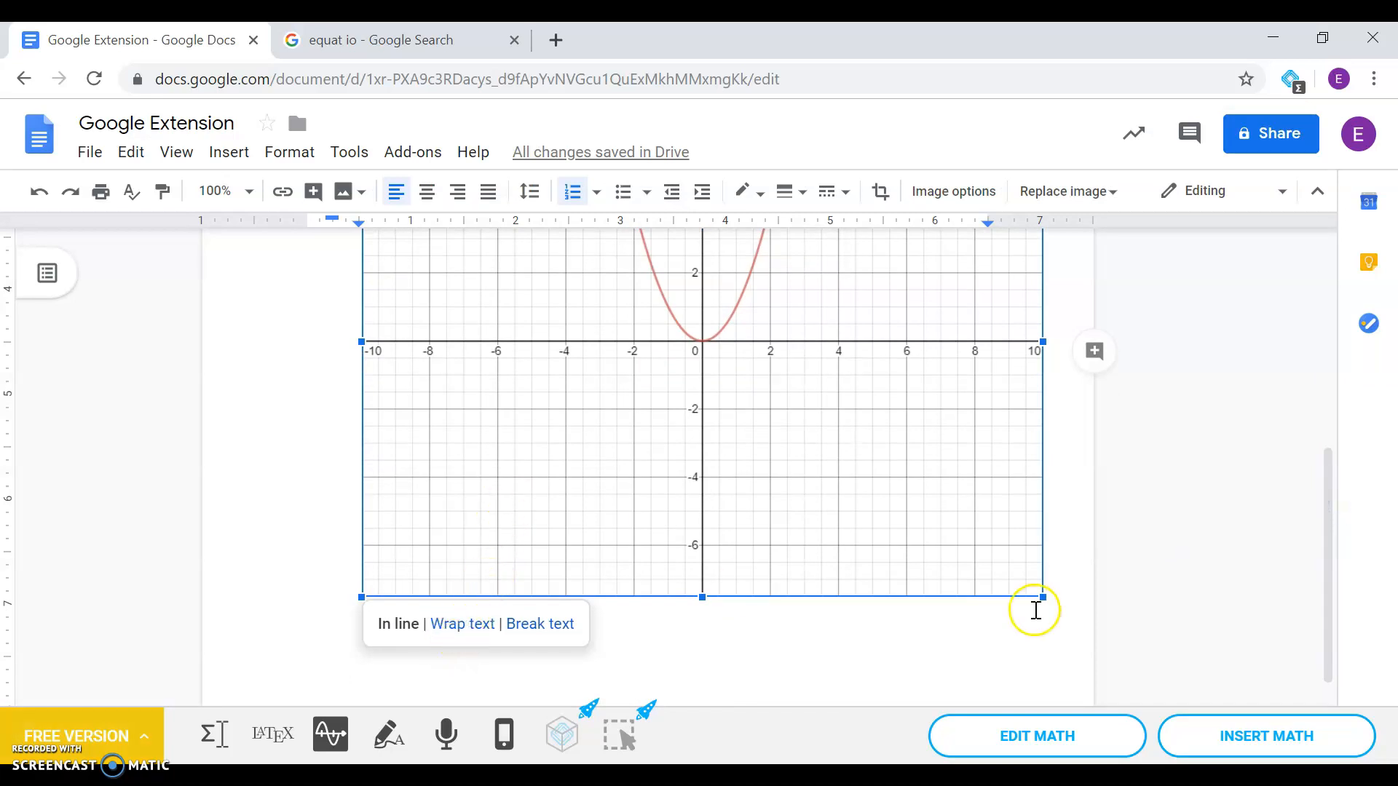
{"action": "left_click", "coordinate": [1007, 568]}
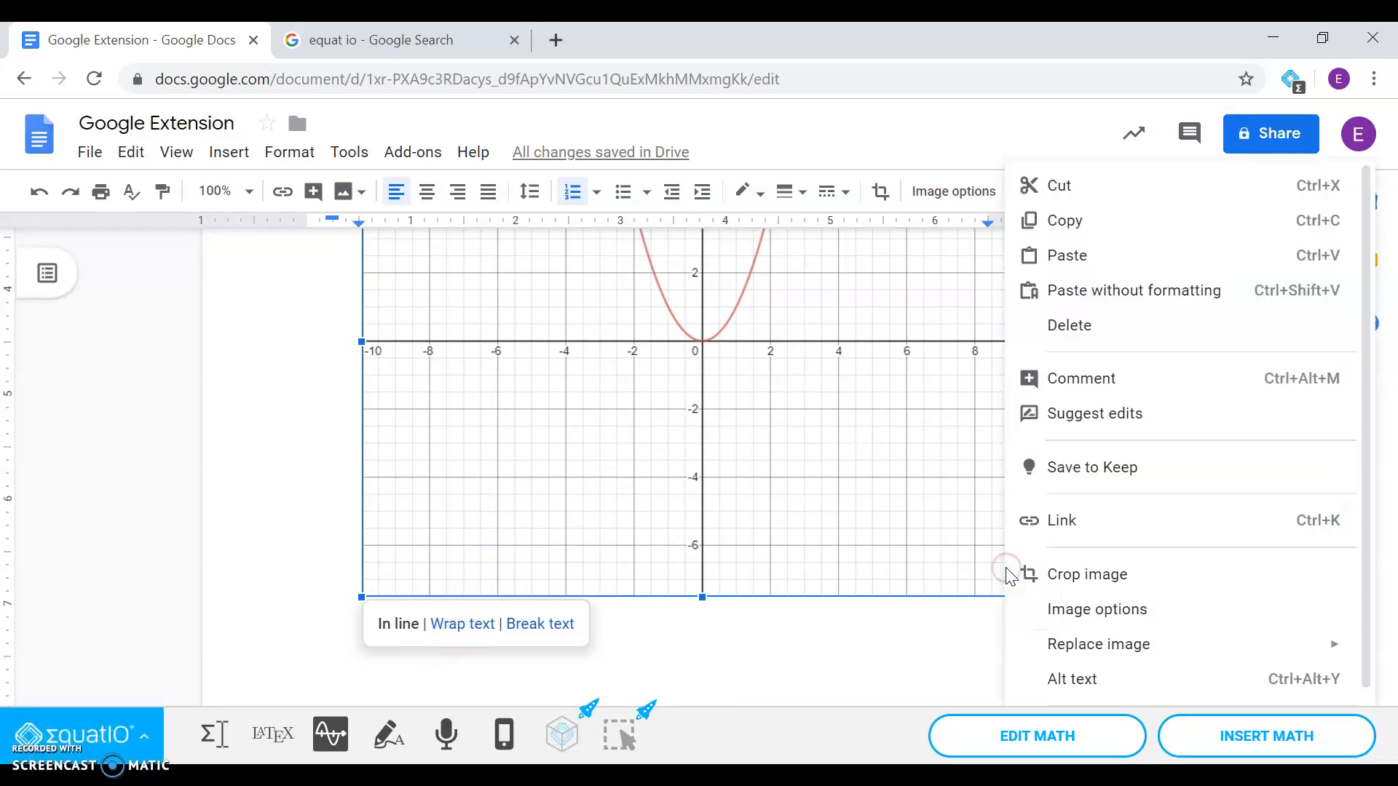
{"action": "left_click", "coordinate": [1054, 571]}
{"action": "left_click_drag", "start_coordinate": [702, 595], "coordinate": [687, 406]}
{"action": "left_click", "coordinate": [267, 486]}
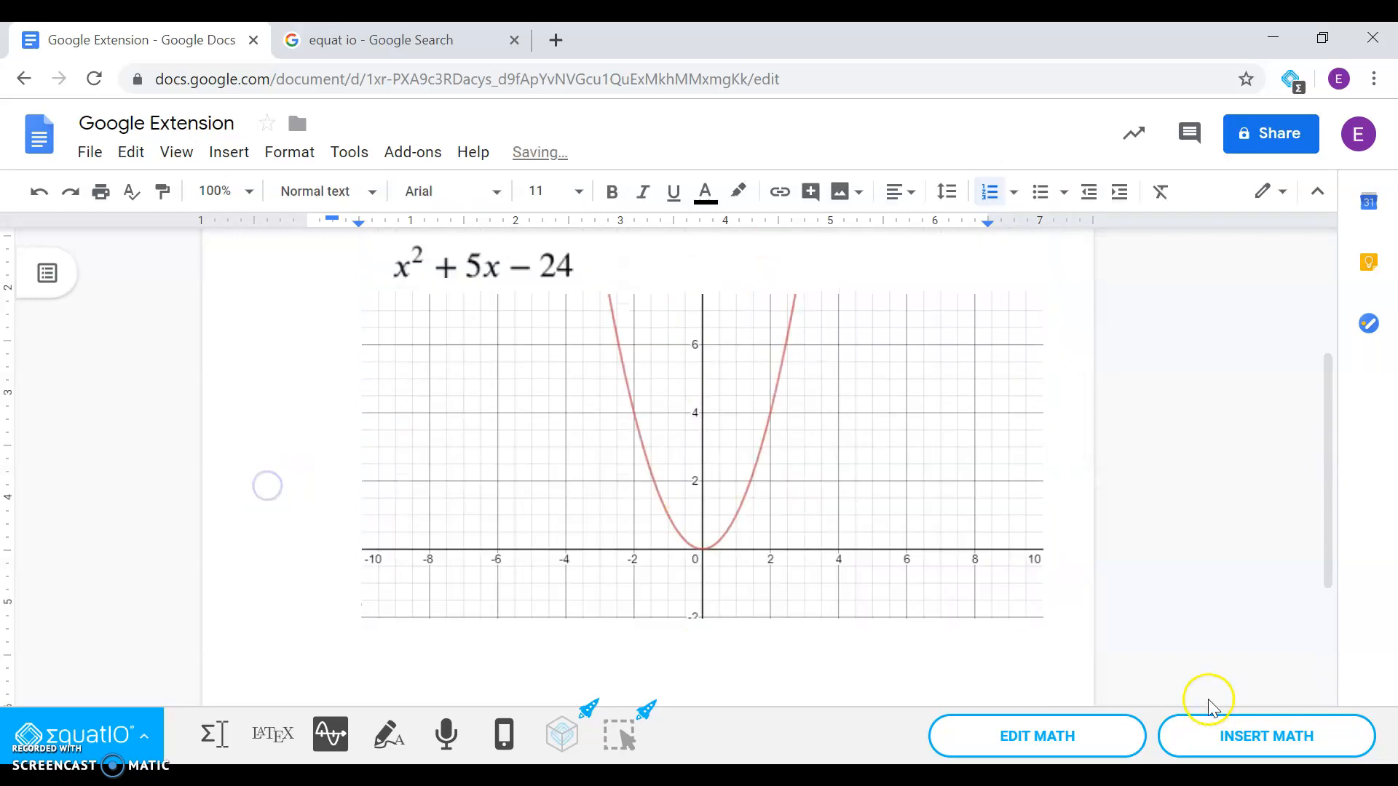
{"action": "left_click", "coordinate": [905, 610]}
{"action": "left_click_drag", "start_coordinate": [1040, 615], "coordinate": [867, 516]}
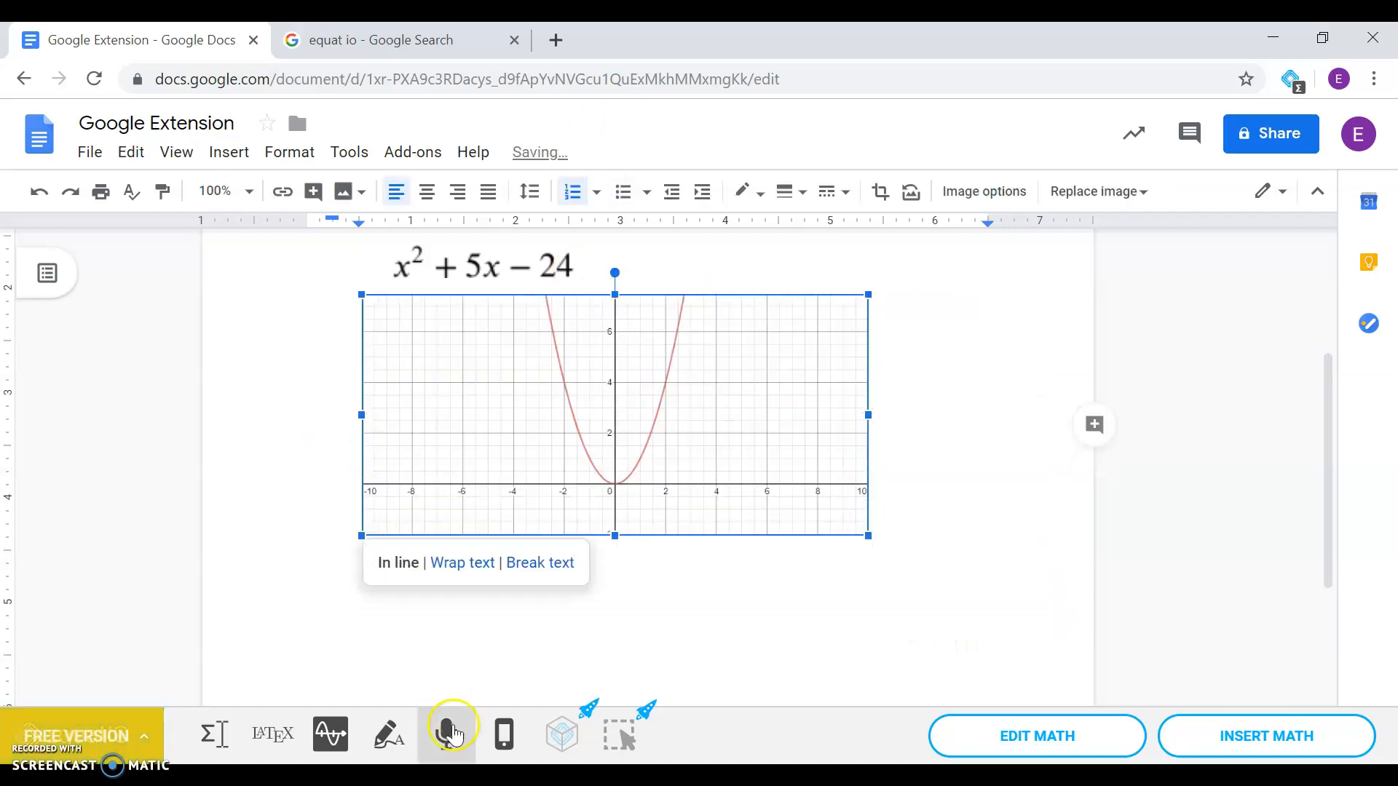
- Handwrite x² + 5x − 24 in the handwriting editor and delete the extra leading x² from the recognized math
{"action": "left_click", "coordinate": [397, 739]}
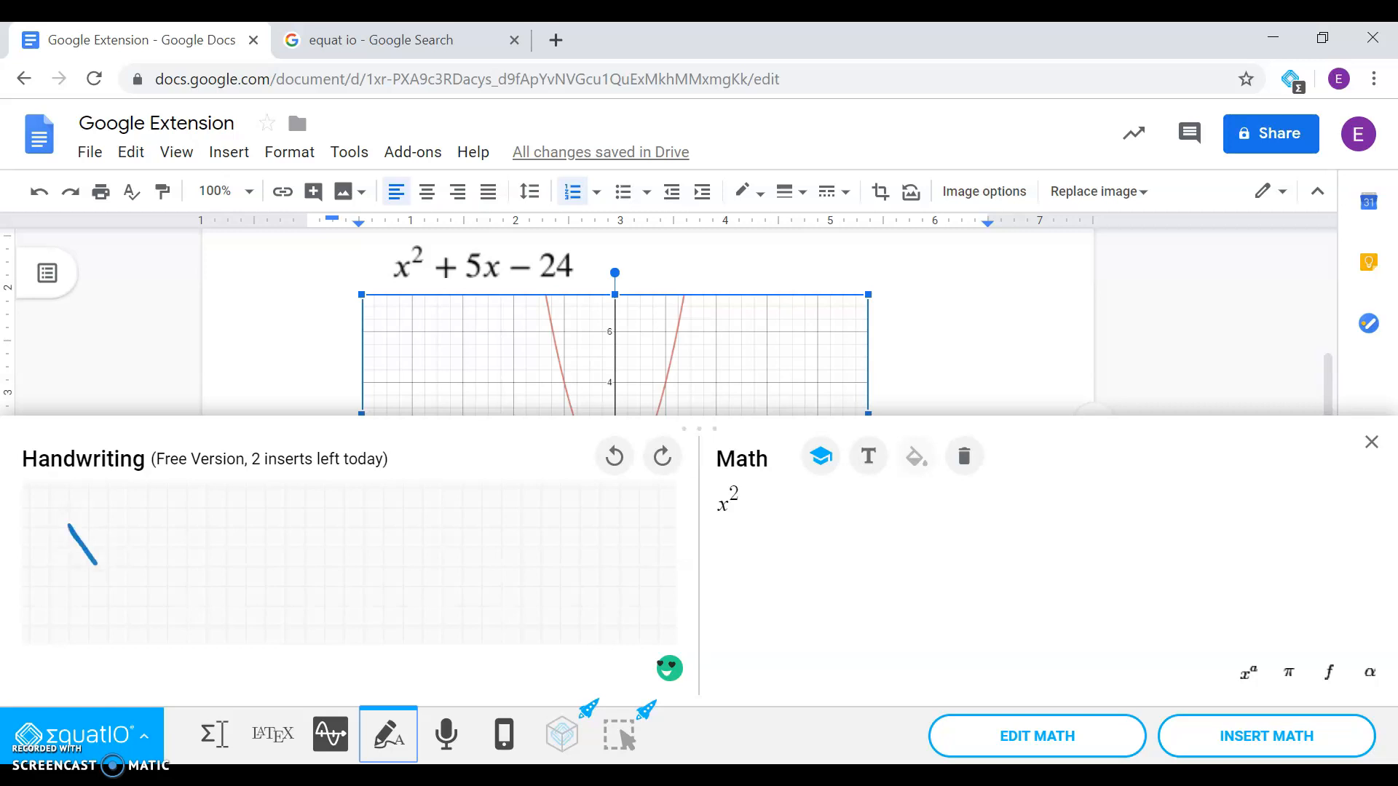
{"action": "left_click_drag", "start_coordinate": [111, 507], "coordinate": [112, 507]}
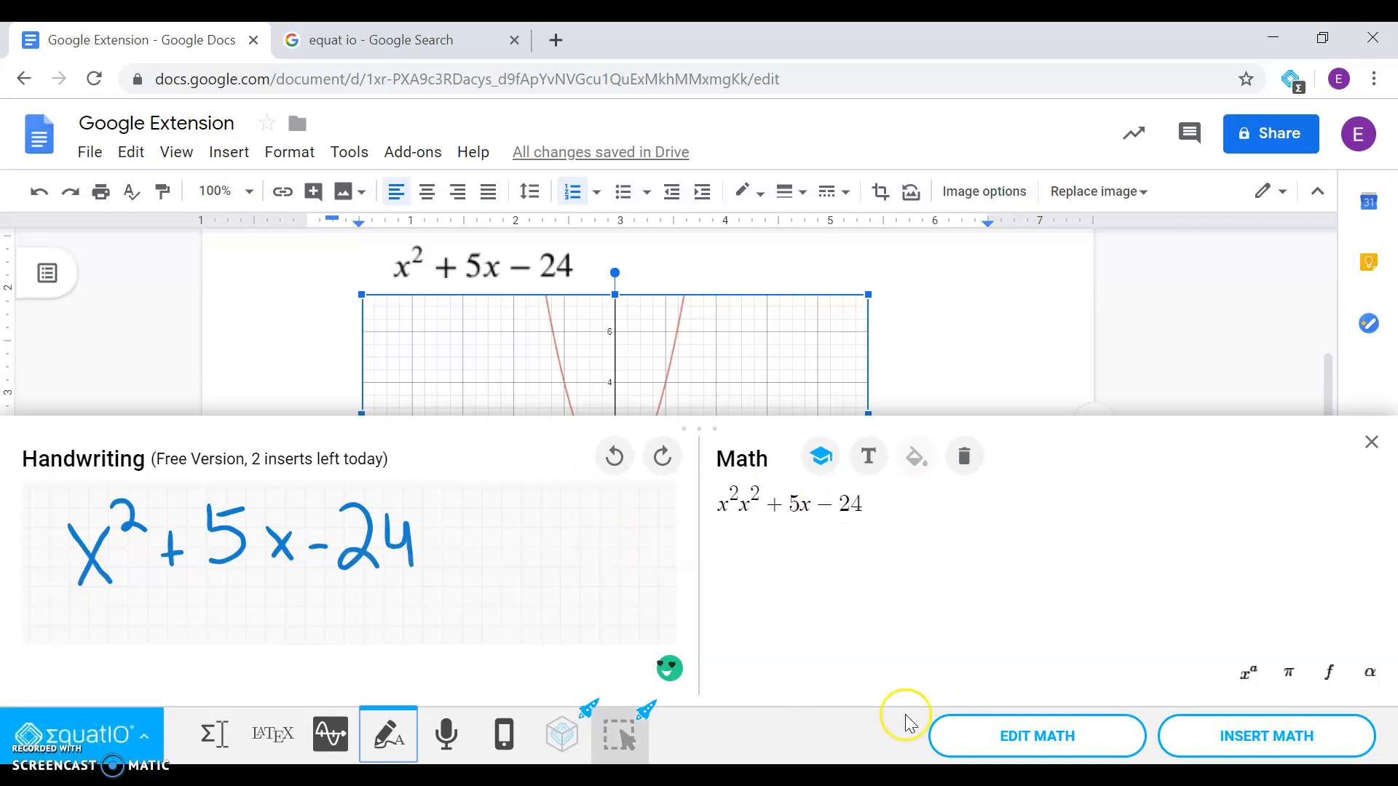
{"action": "left_click", "coordinate": [737, 510]}
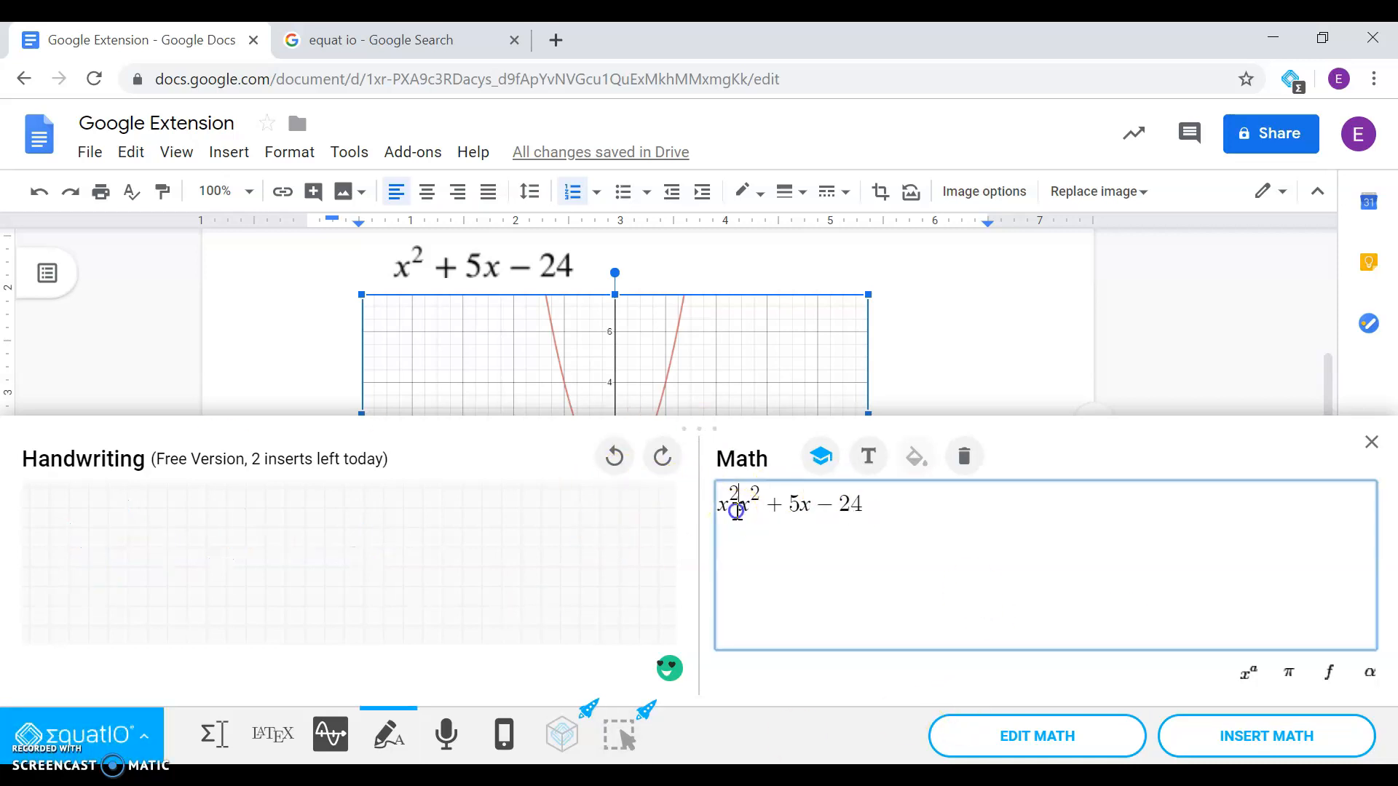
{"action": "key", "text": "BackSpace"}
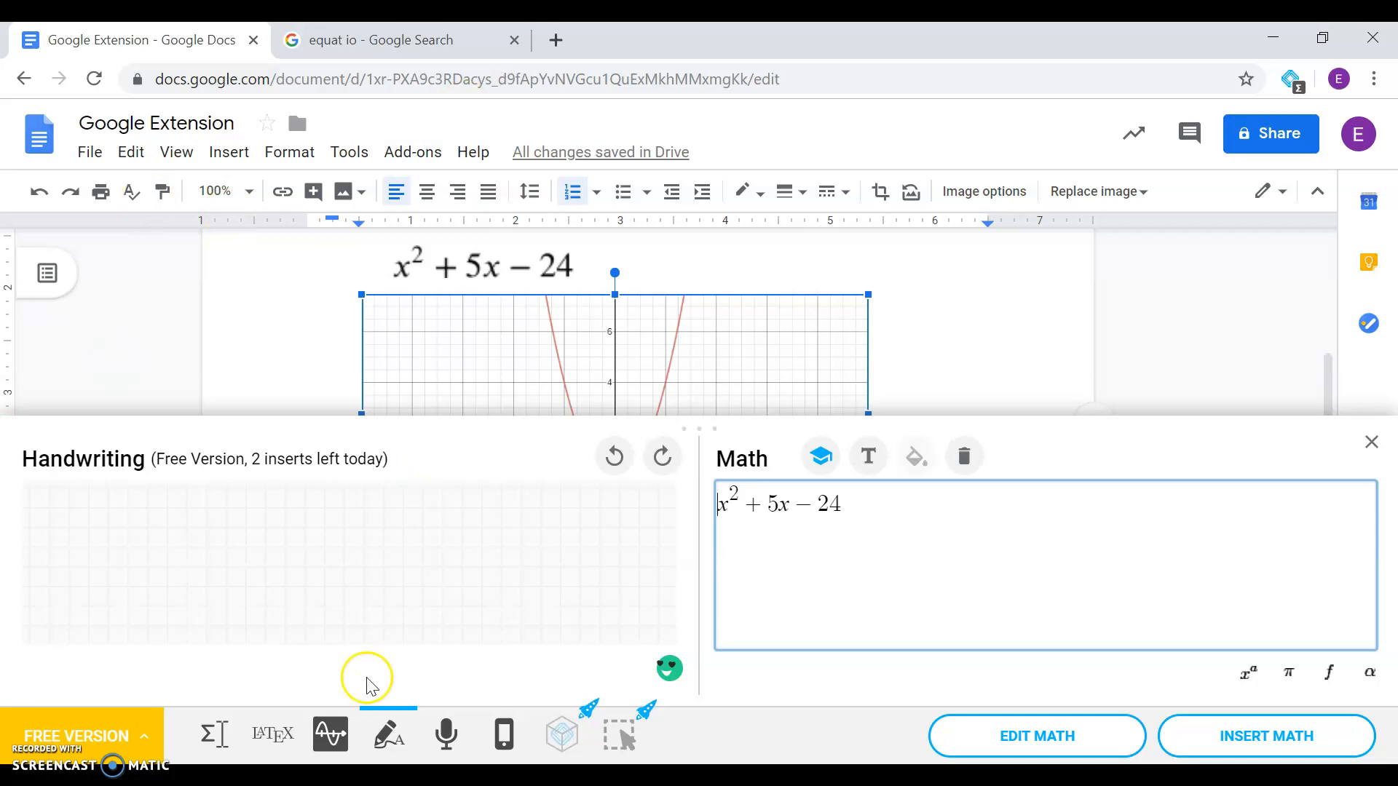
- Switch to EquatIO's speech input and clear the existing expression from the math editor
{"action": "left_click", "coordinate": [447, 735]}
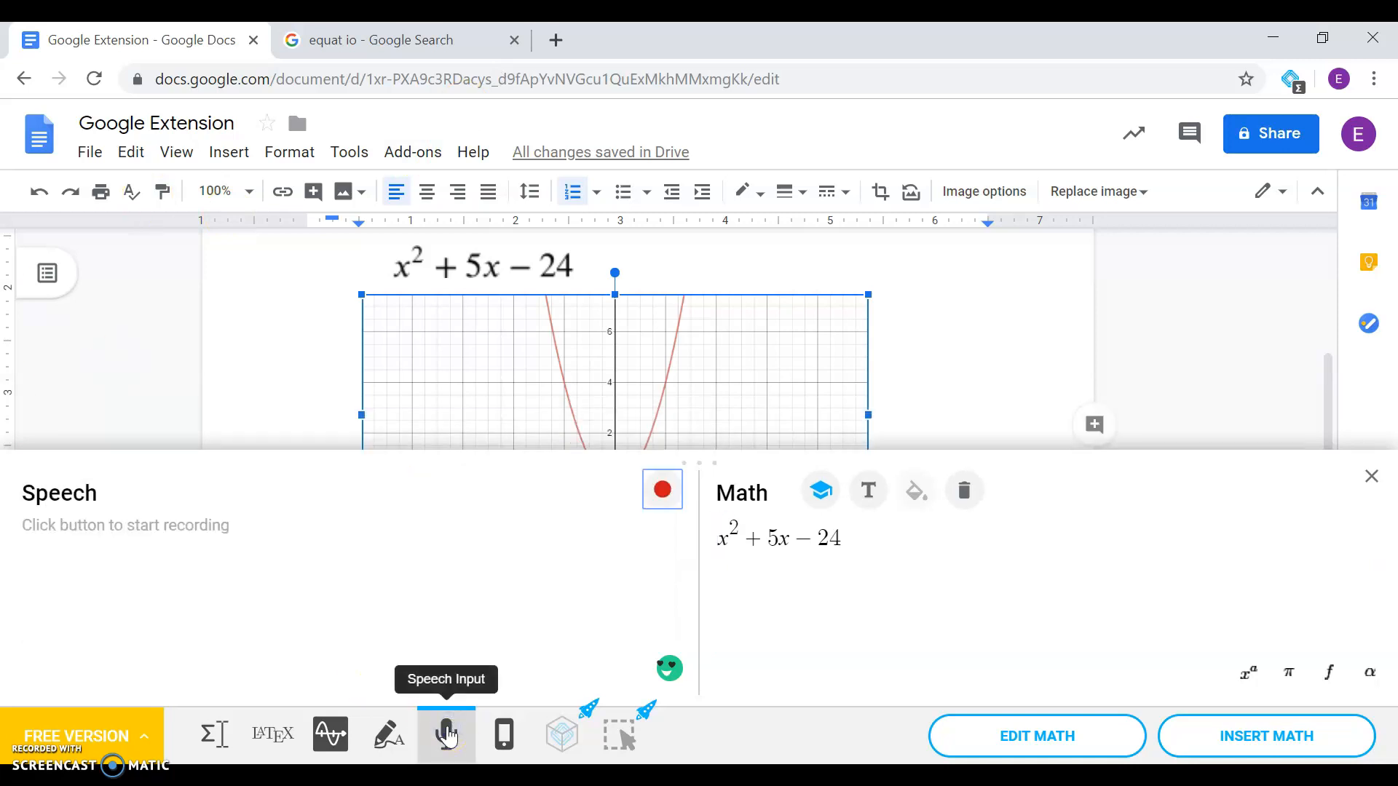
{"action": "double_click", "coordinate": [894, 537]}
{"action": "key", "text": "BackSpace"}
{"action": "left_click", "coordinate": [164, 562]}
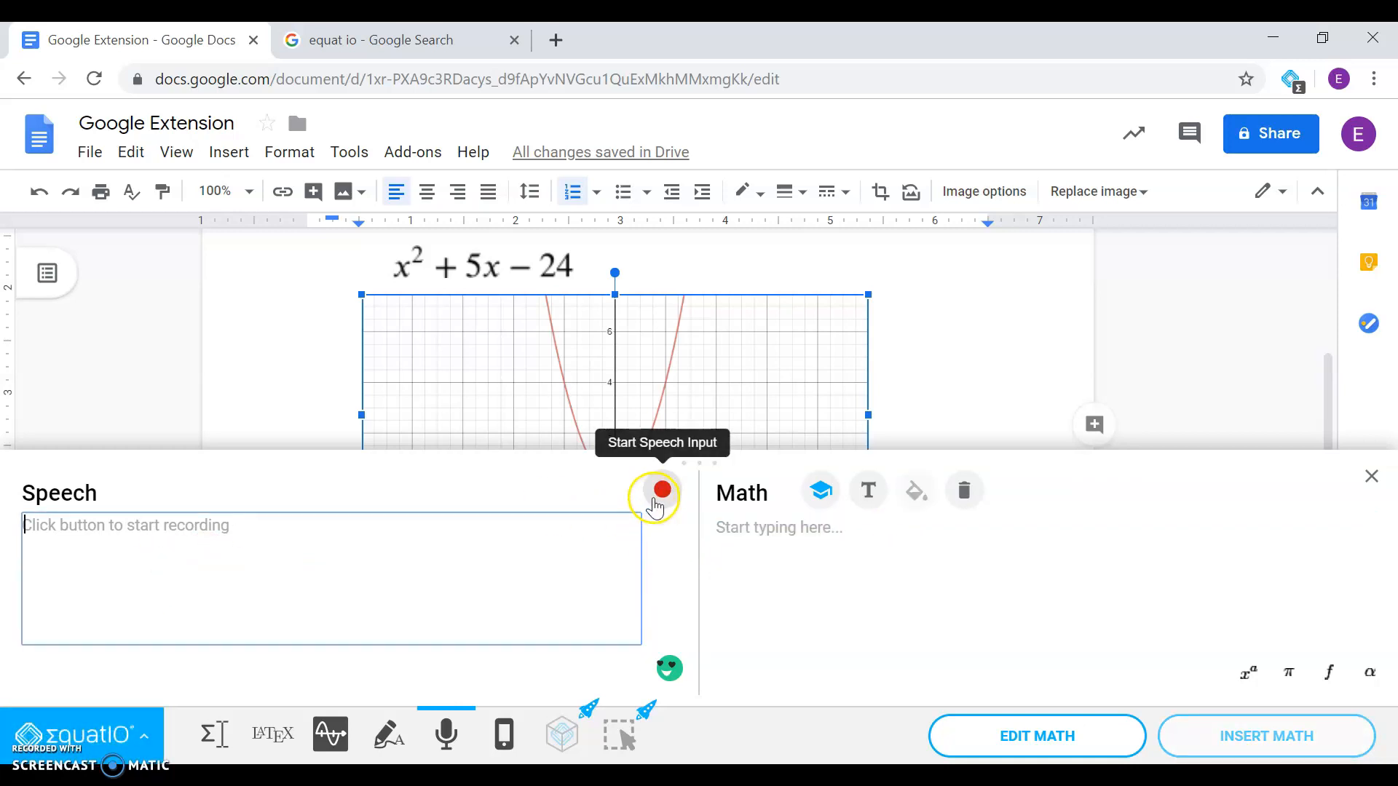
- Allow microphone access, dictate x² + 5x − 24 and insert the recognized math in place of the selected graph
{"action": "left_click", "coordinate": [655, 504]}
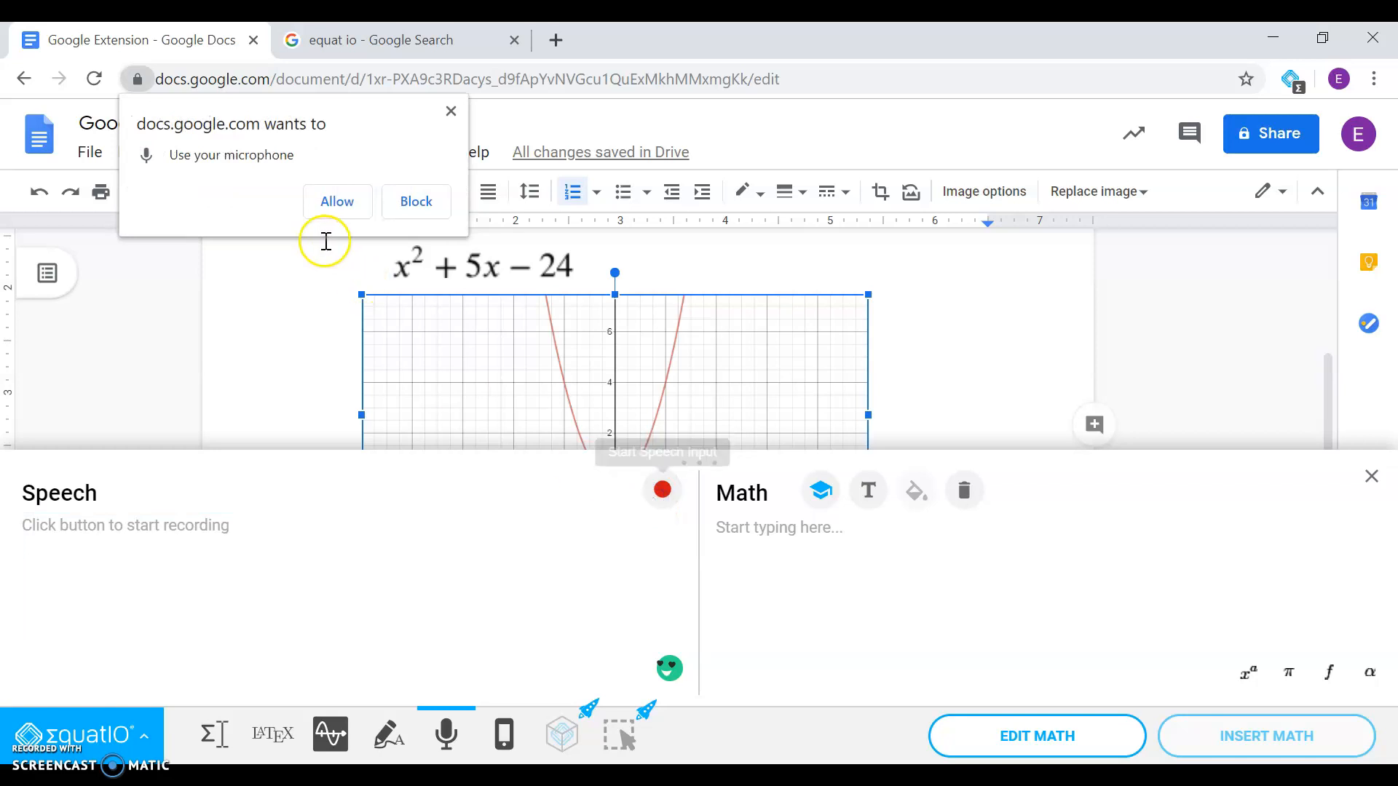
{"action": "left_click", "coordinate": [336, 201]}
{"action": "mouse_move", "coordinate": [729, 776]}
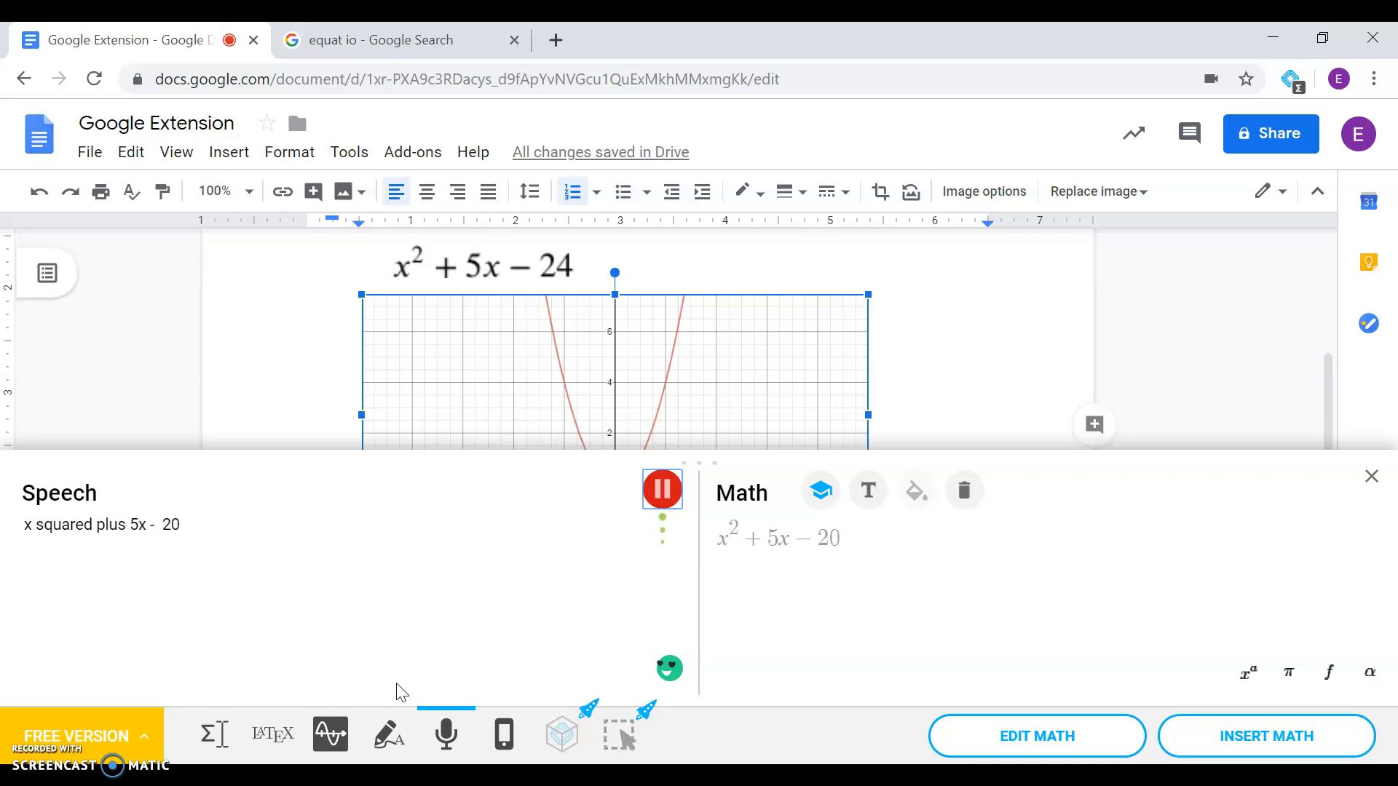
{"action": "left_click", "coordinate": [659, 490]}
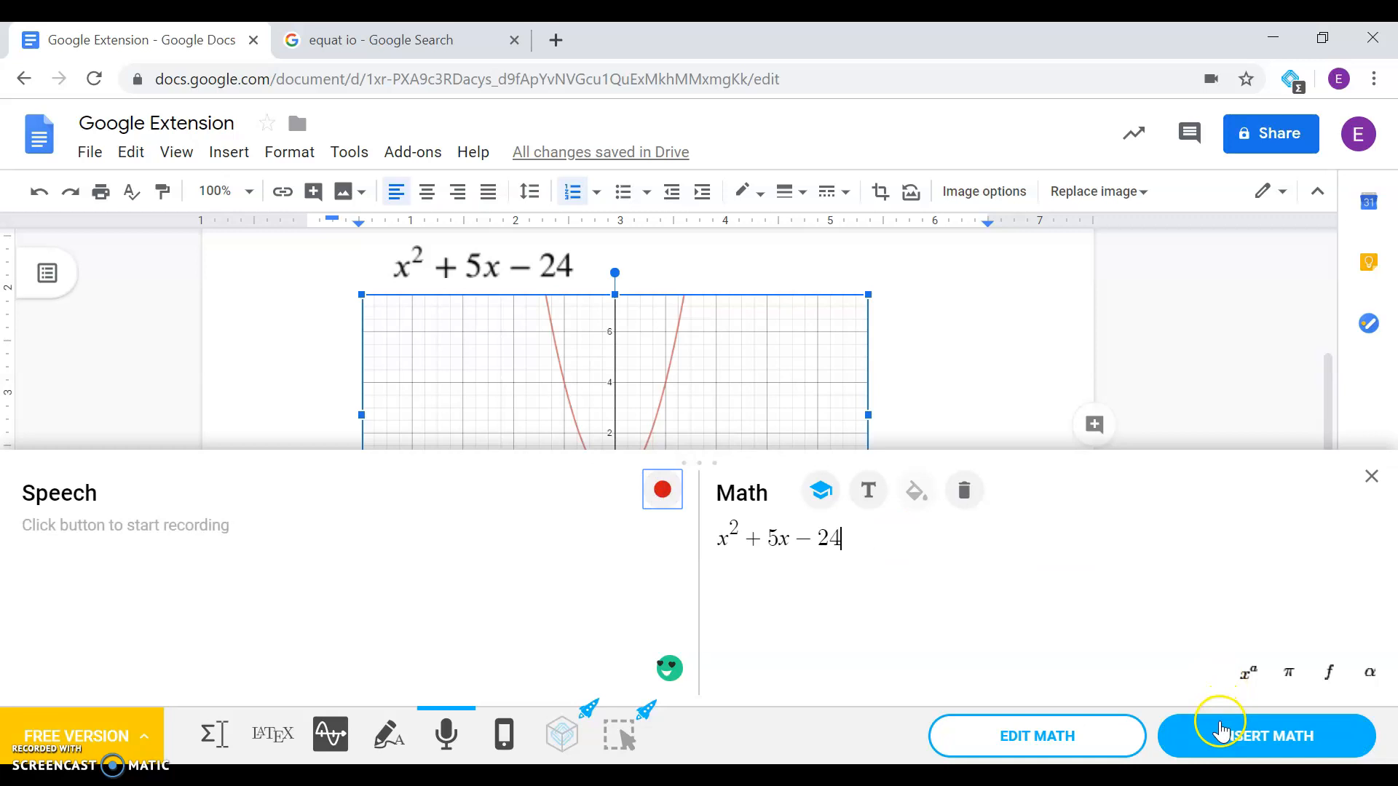
{"action": "left_click", "coordinate": [1222, 731]}
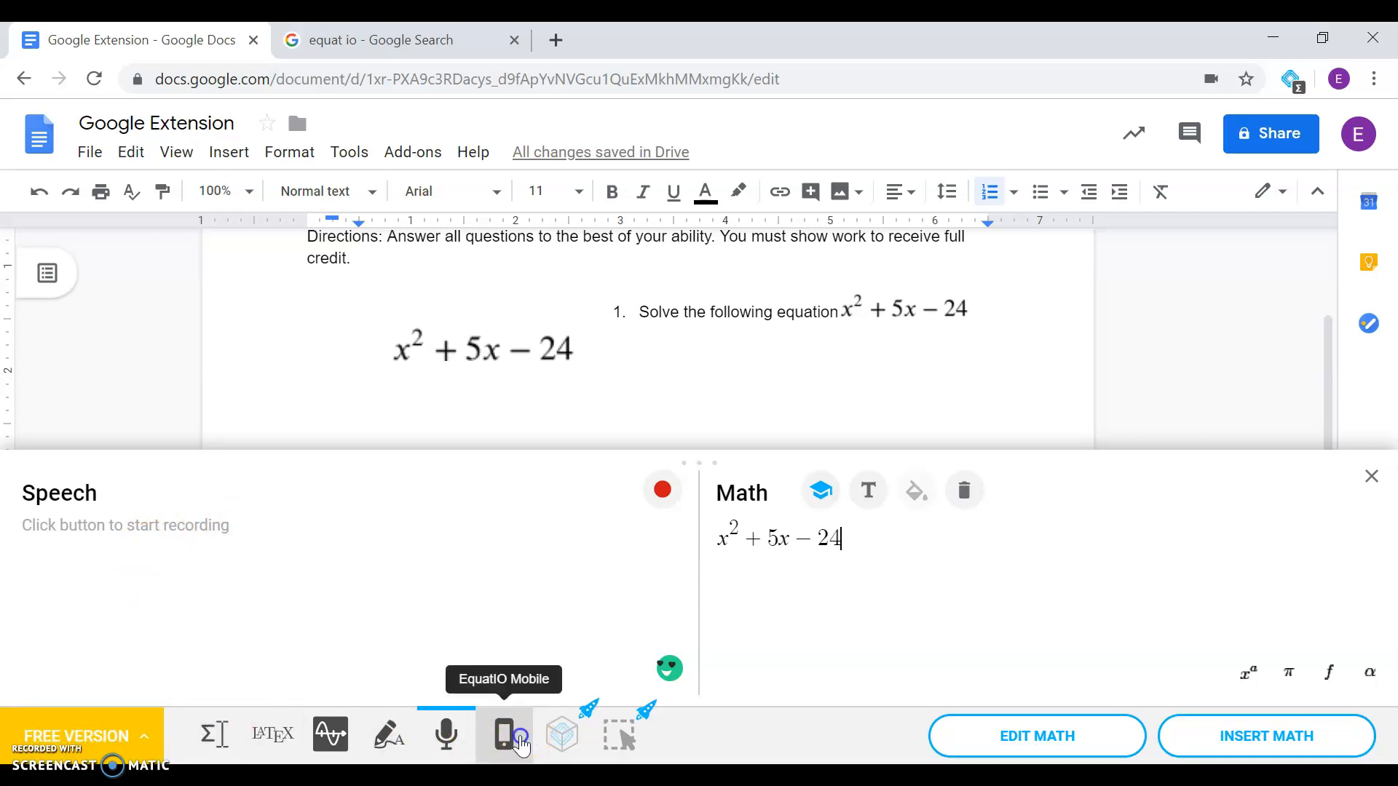
- View the EquatIO Mobile information, including its compatible devices, and close the editor pane
{"action": "left_click", "coordinate": [522, 746]}
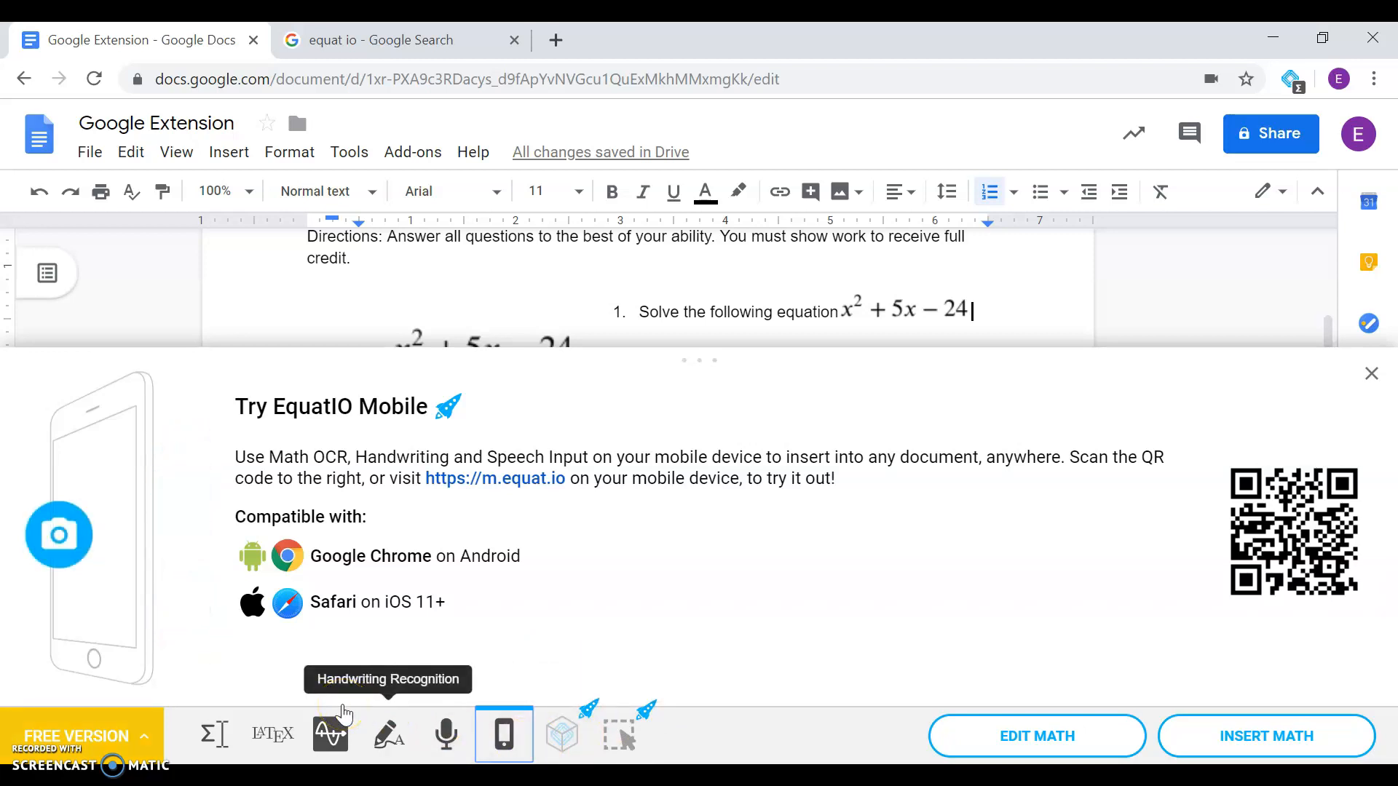
{"action": "left_click", "coordinate": [1372, 374]}
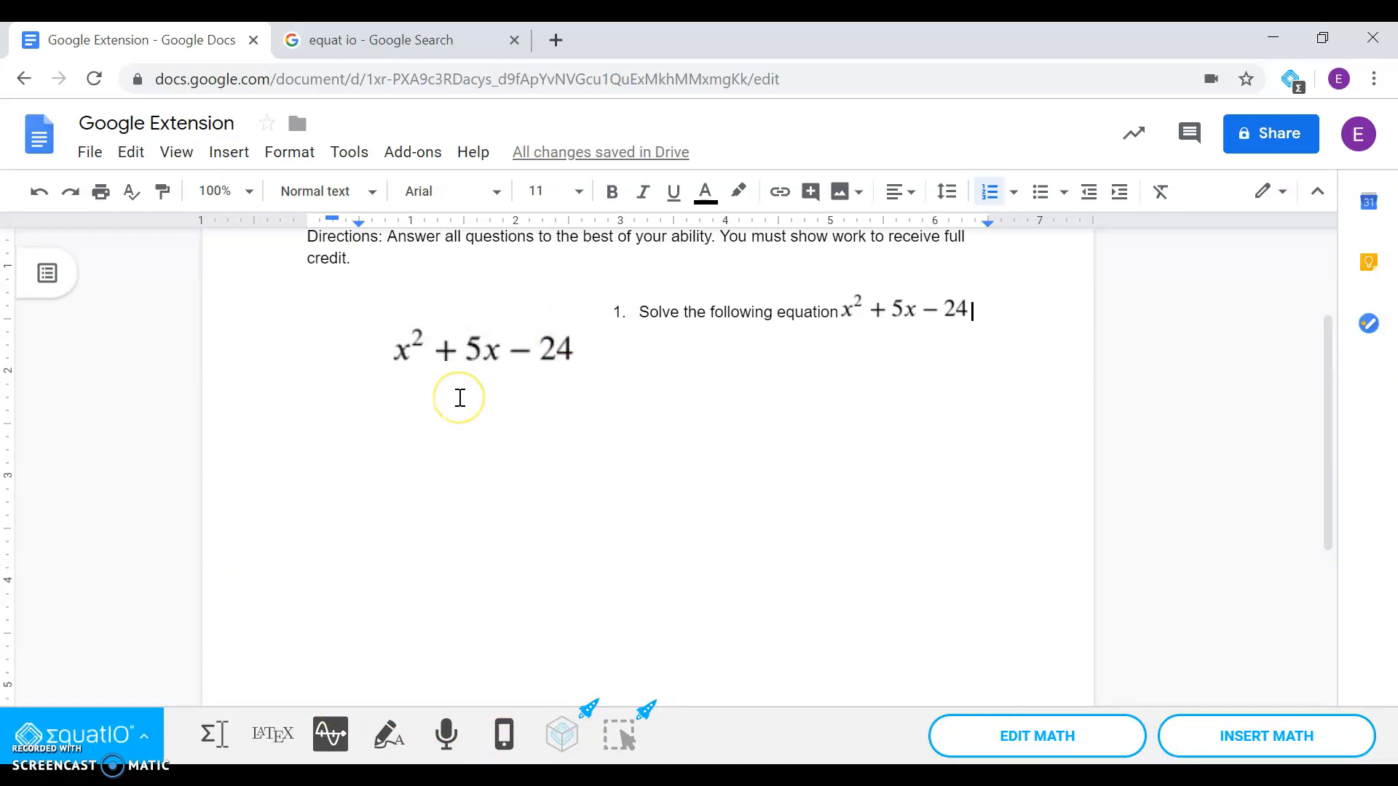